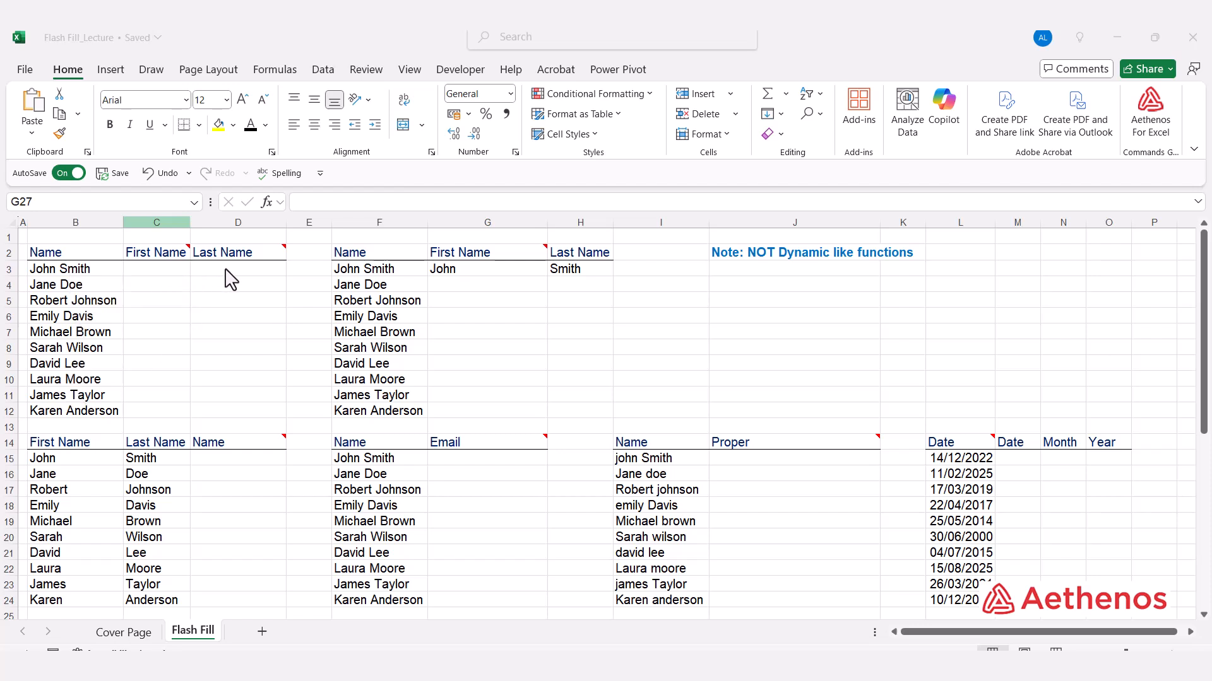
Step: Enter John and Jane in C3:C4 and accept Flash Fill for first names through Karen
left_click(240, 301)
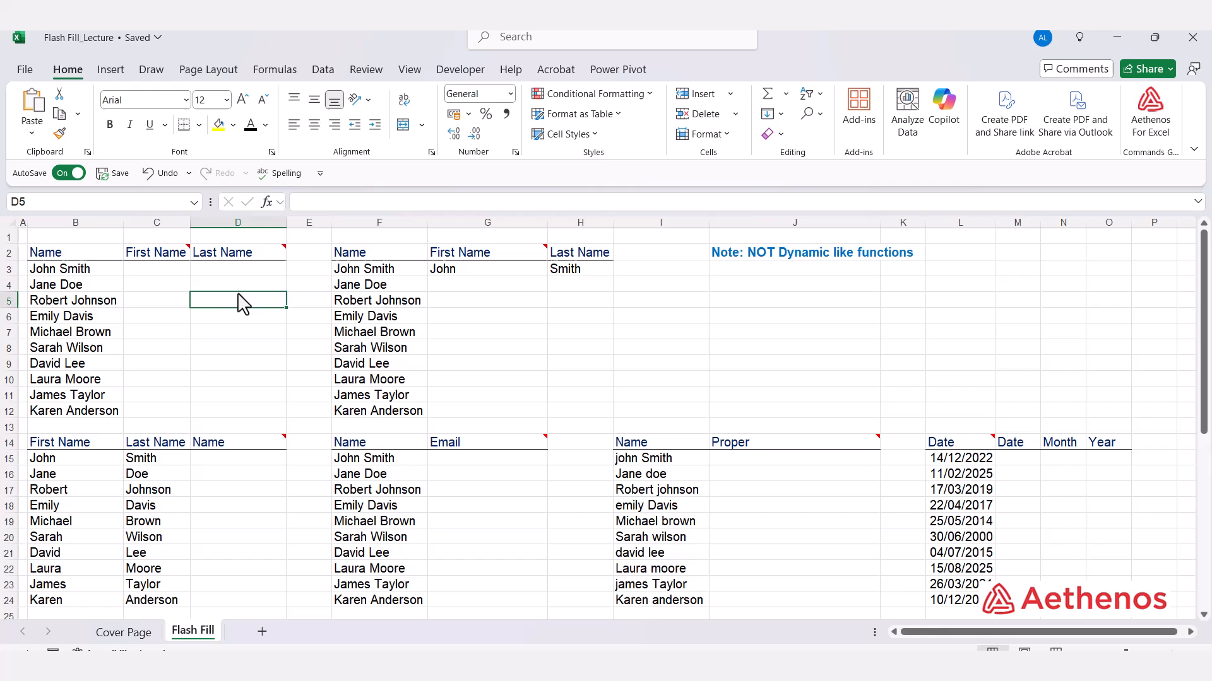
left_click(169, 275)
type("John")
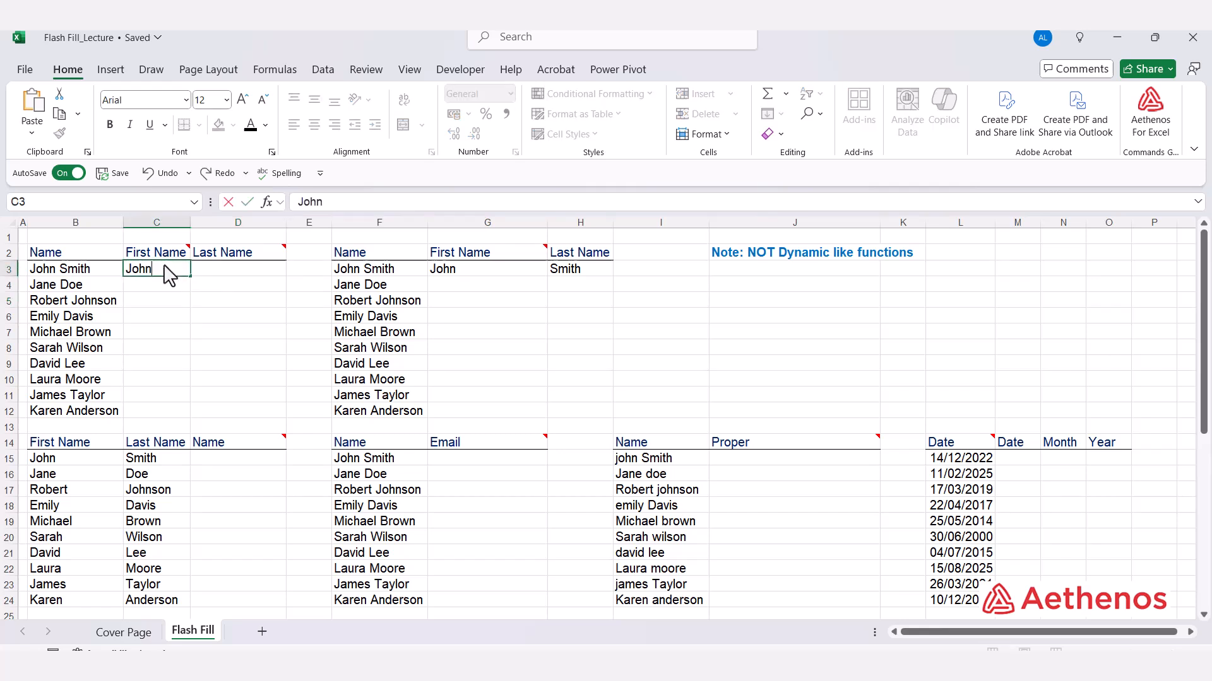
key("Return")
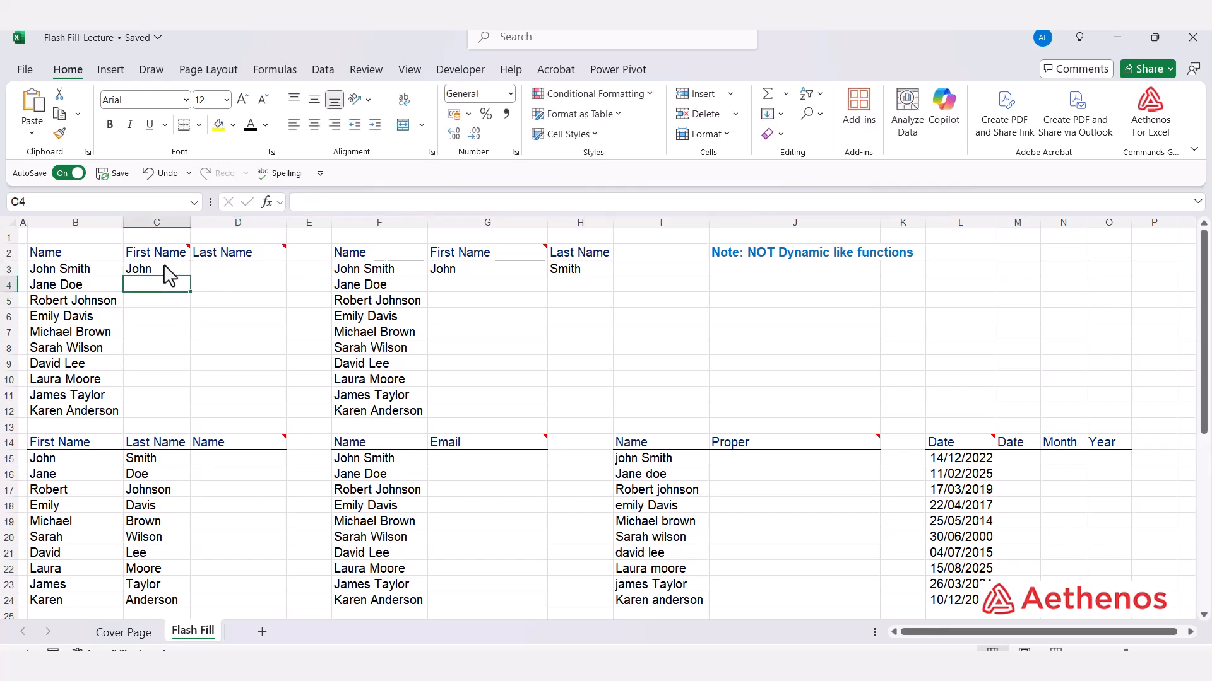
type("Ja")
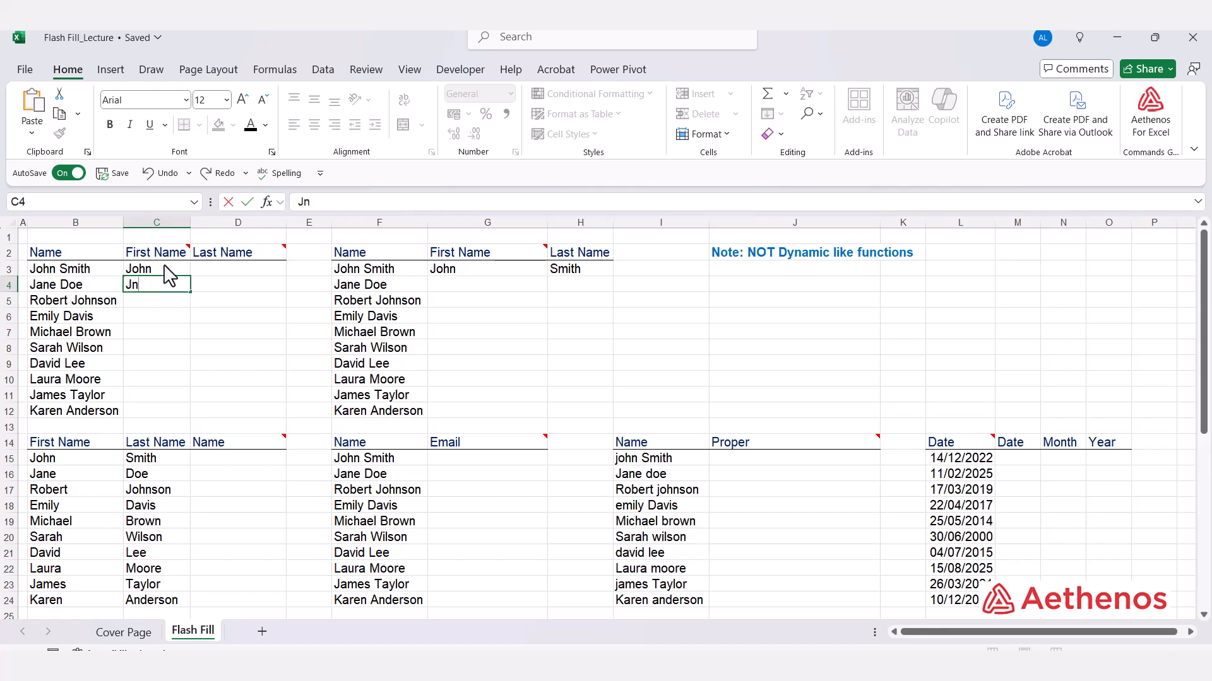
key("BackSpace")
key("BackSpace")
key("BackSpace")
key("BackSpace")
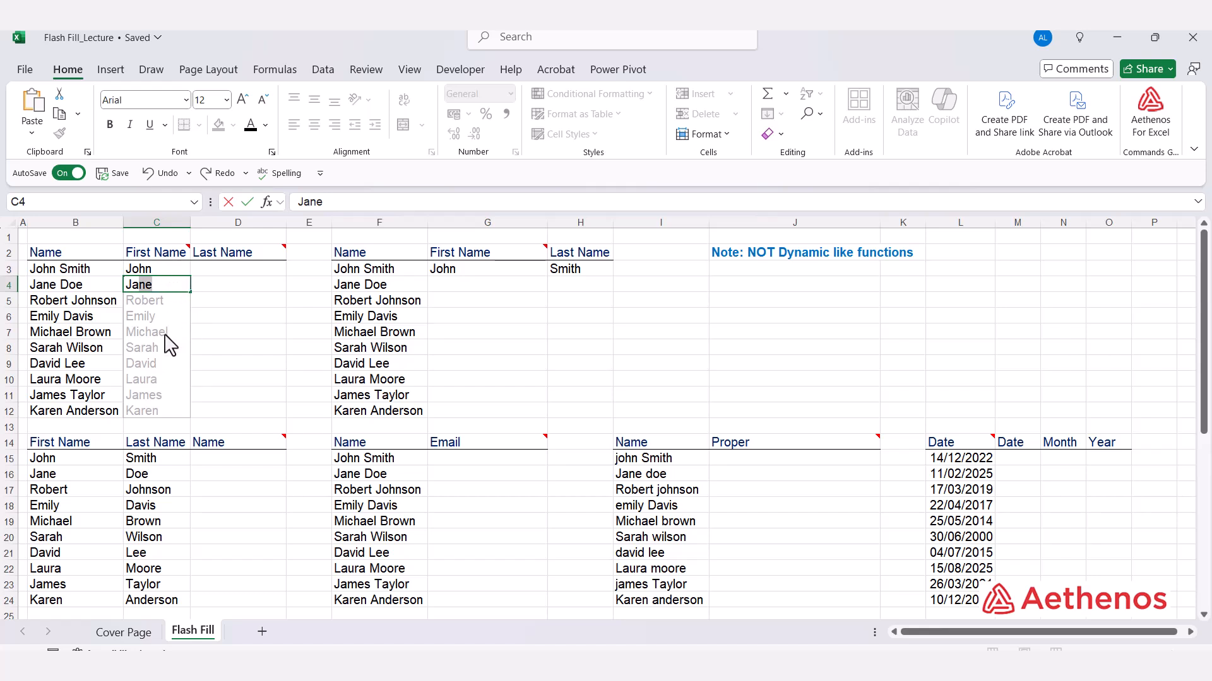
key("Return")
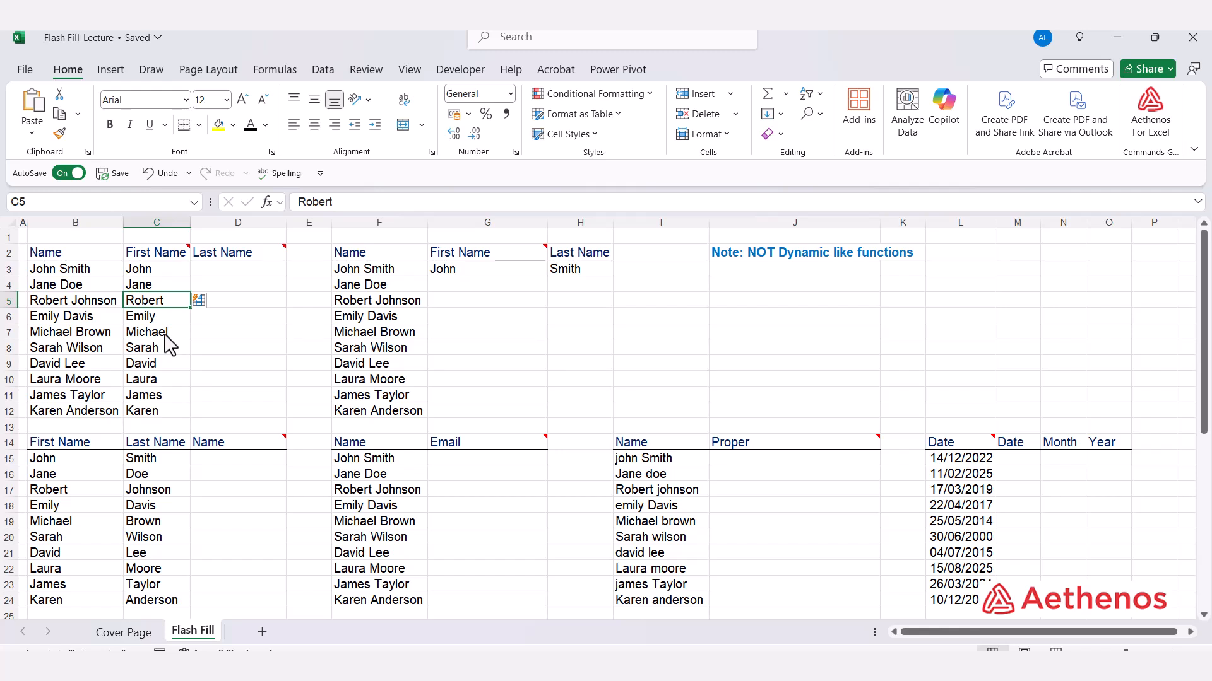
left_click(241, 333)
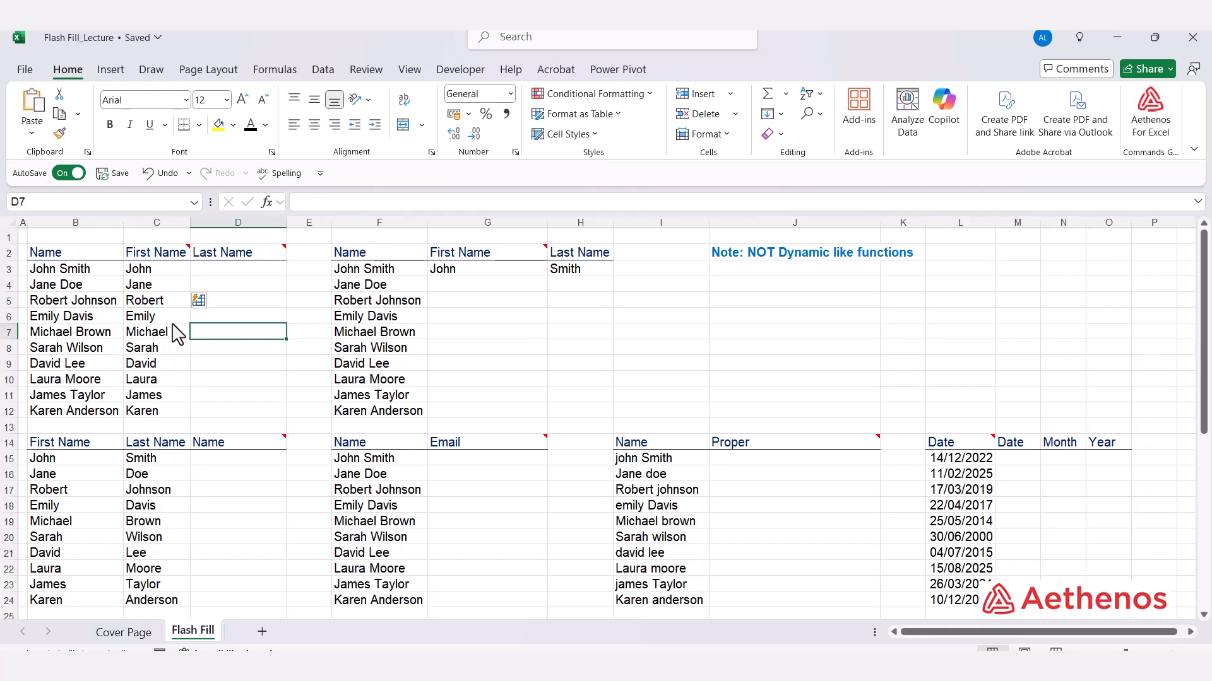
left_click(169, 416)
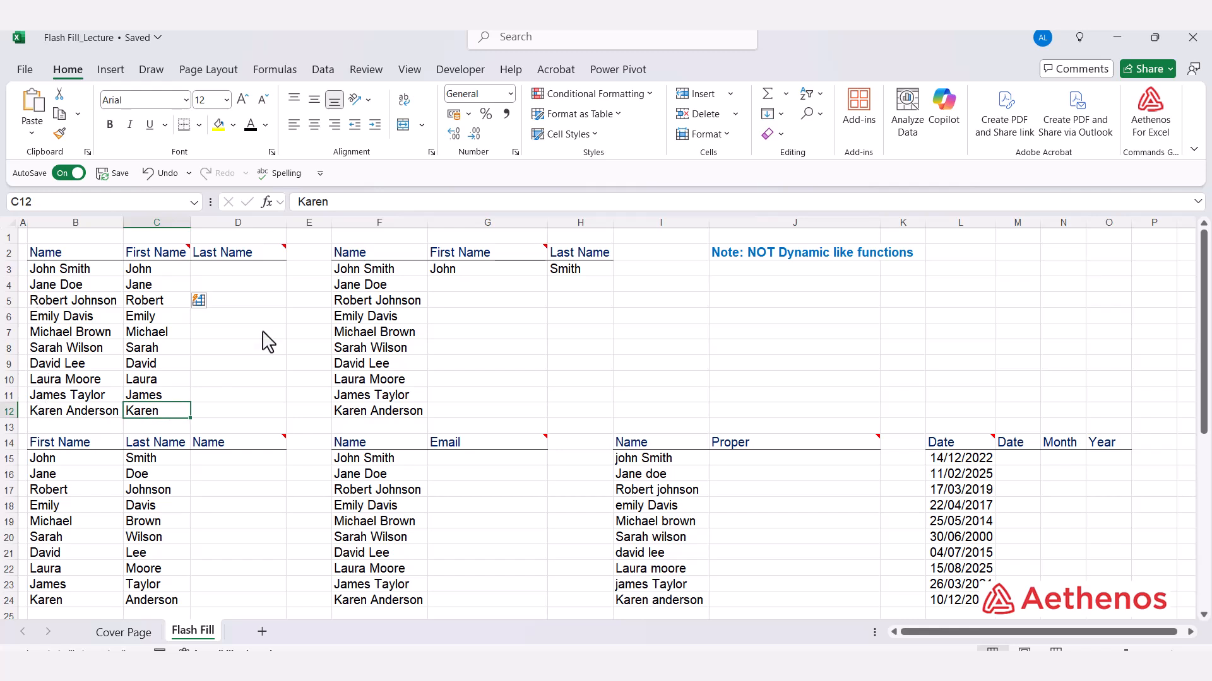
left_click(248, 271)
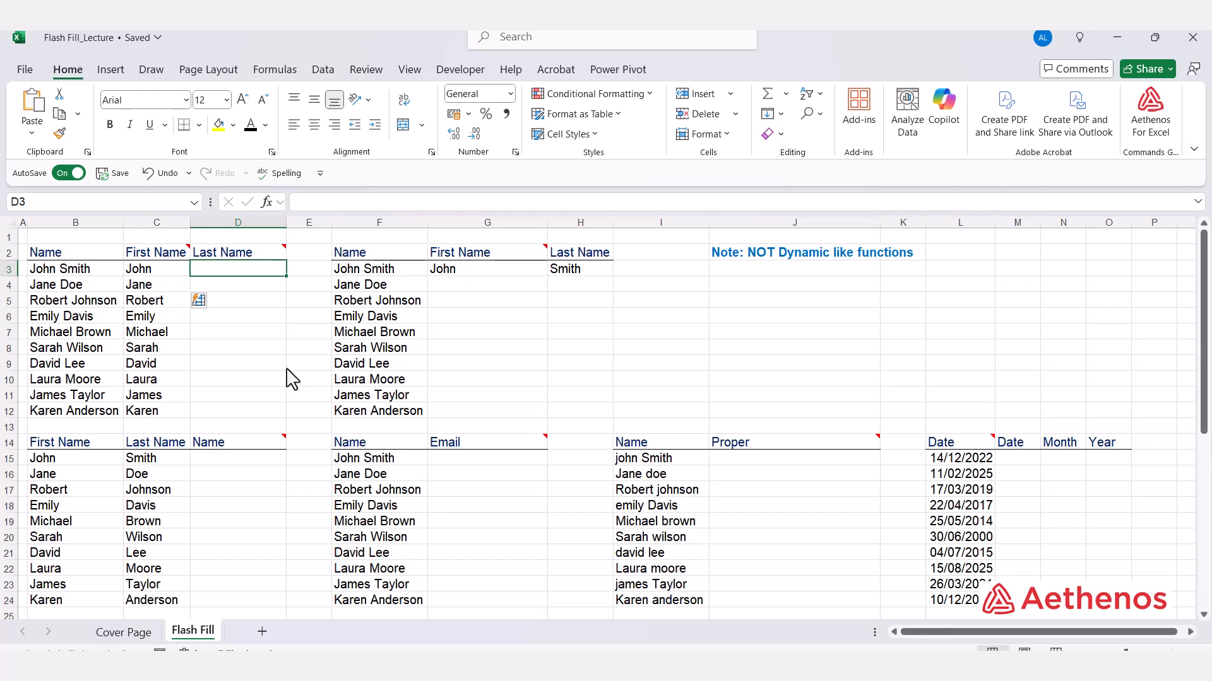
Step: Enter Smith and Doe in D3:D4 and accept Flash Fill for surnames through Anderson
type("Sm")
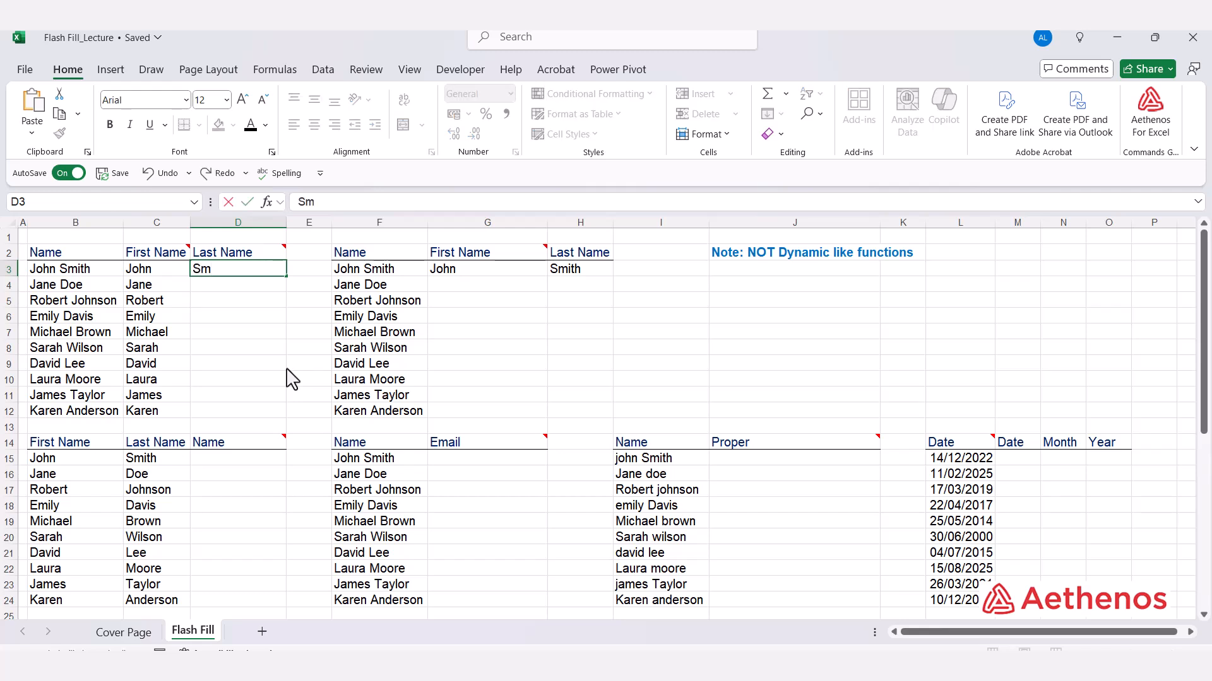
key("BackSpace")
key("BackSpace")
key("Return")
type("Doe")
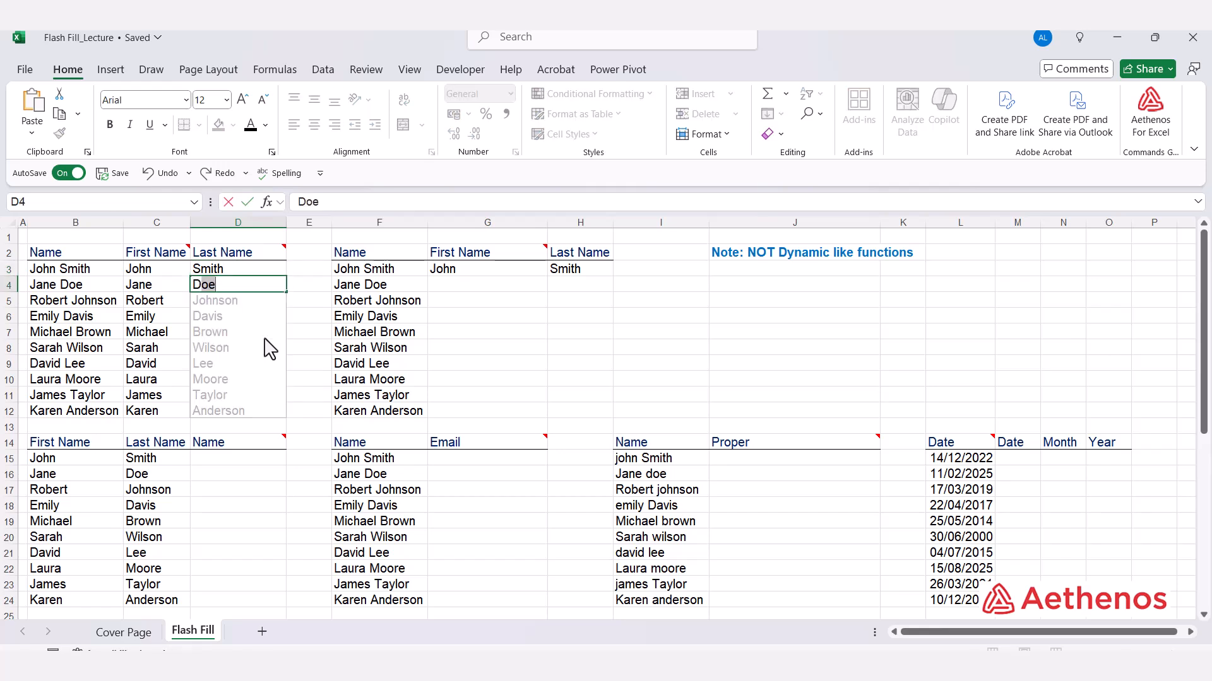
key("BackSpace")
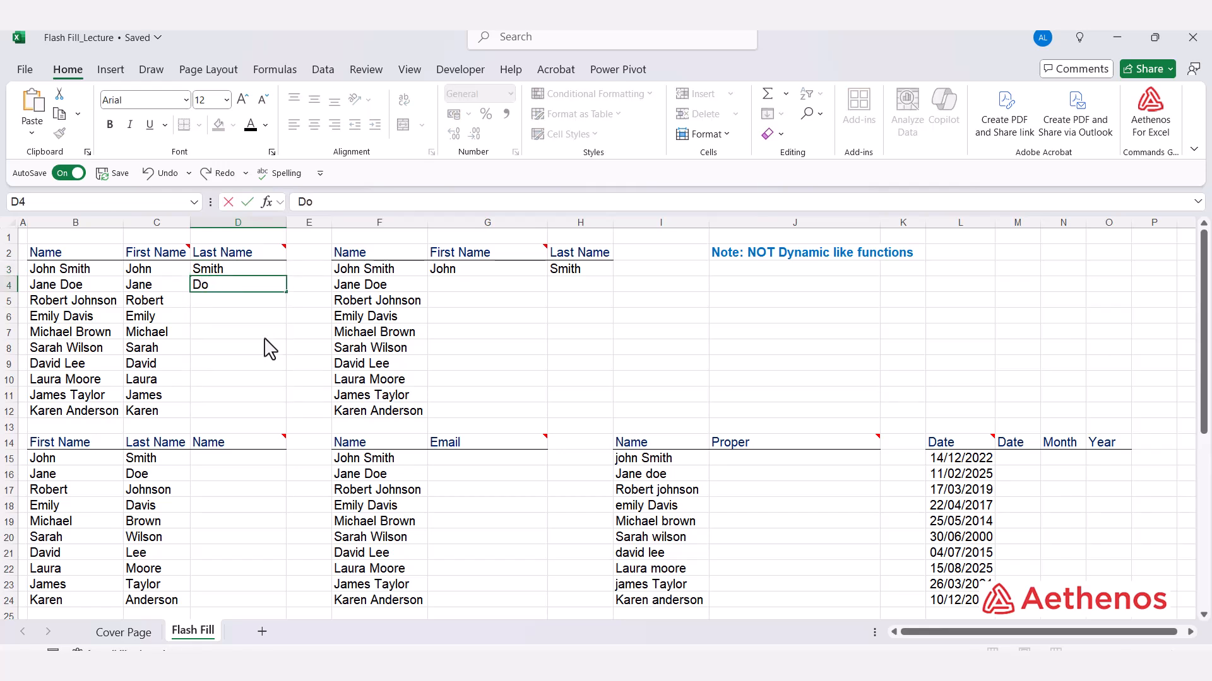
type("ow")
key("BackSpace")
type("oe")
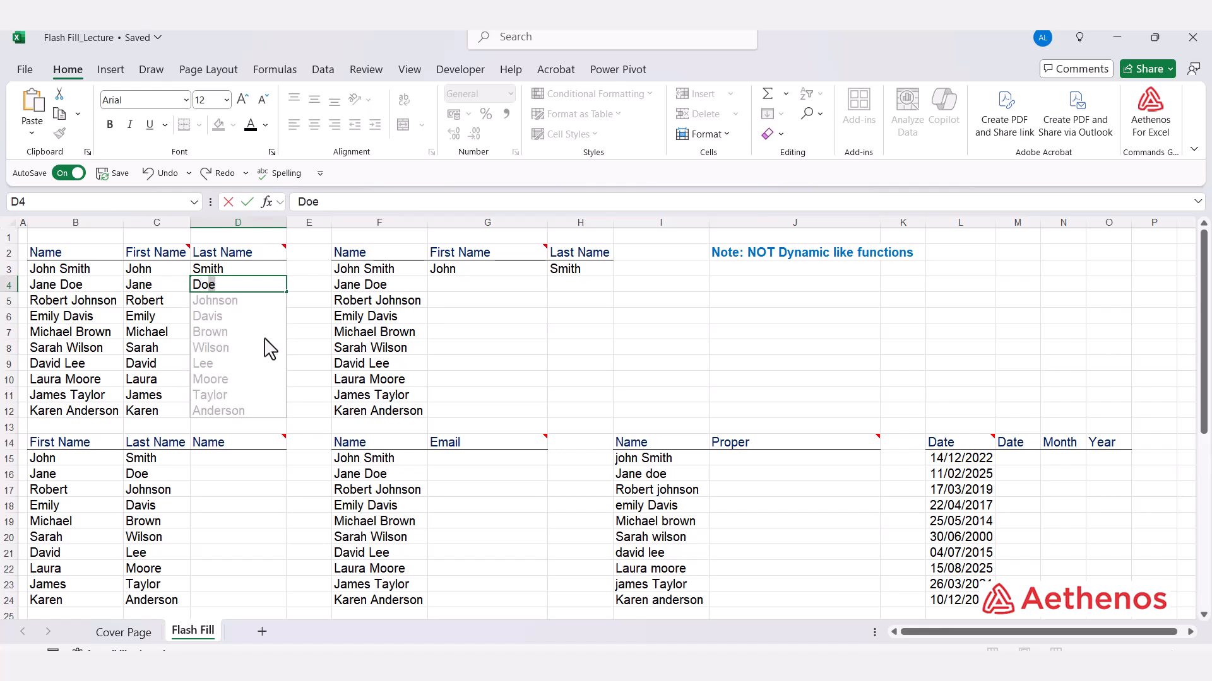
key("Return")
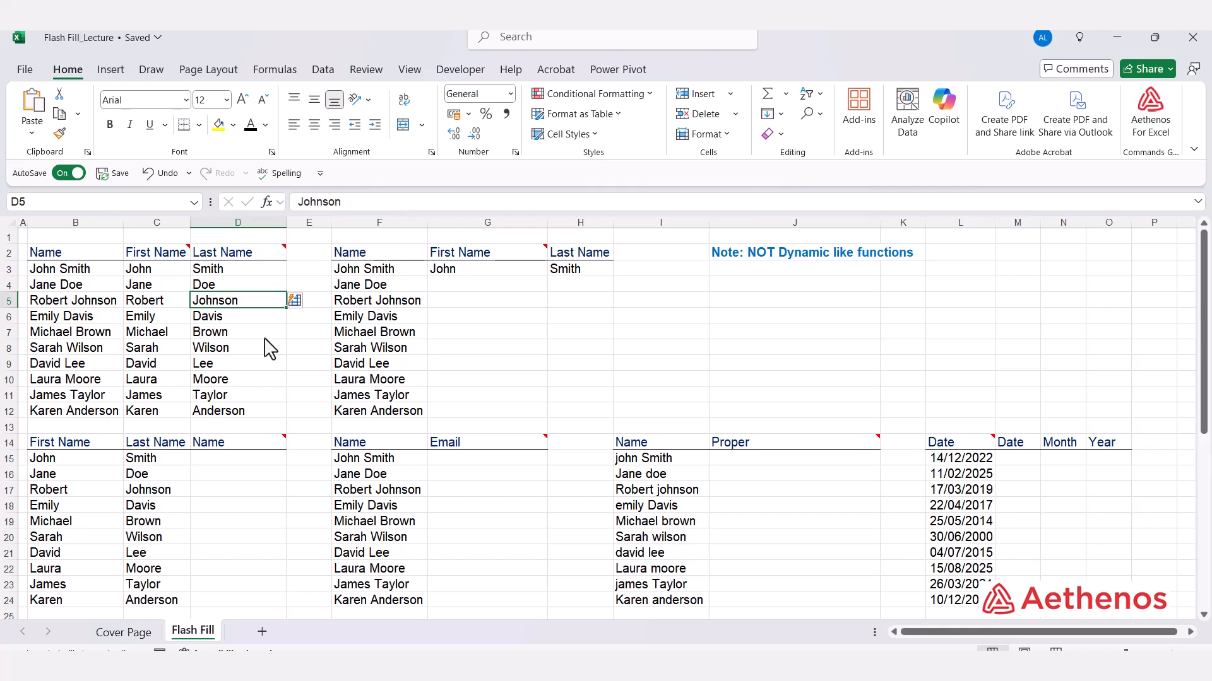
left_click(267, 365)
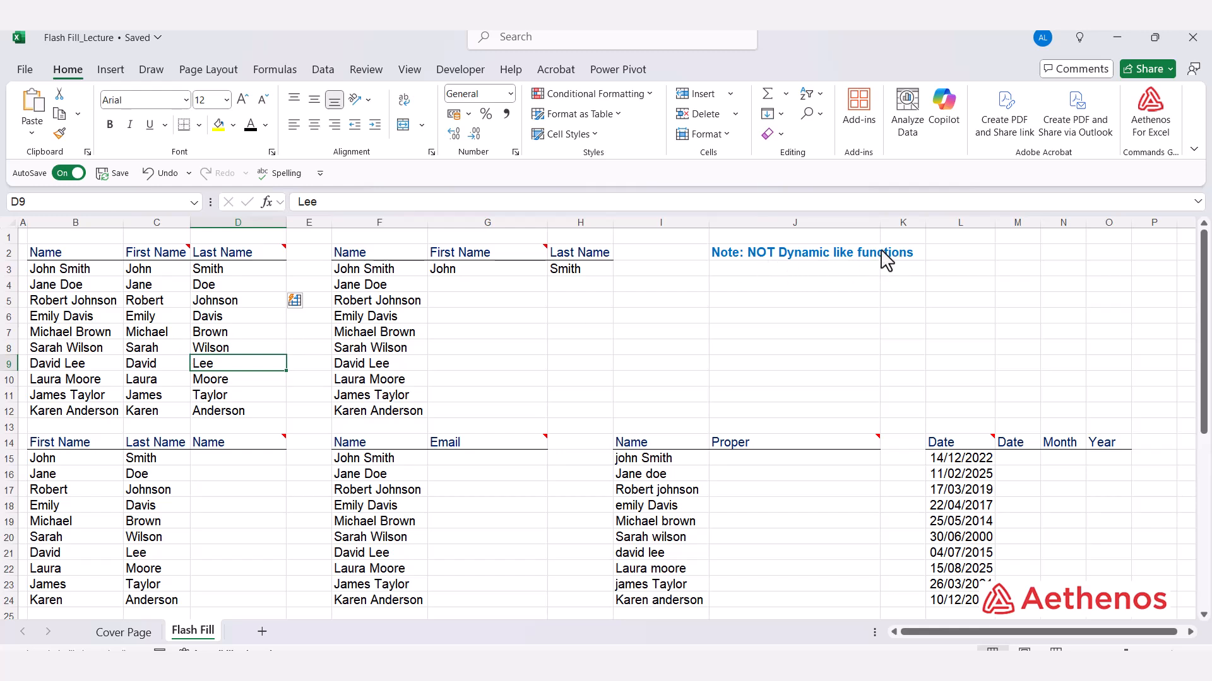
left_click(135, 302)
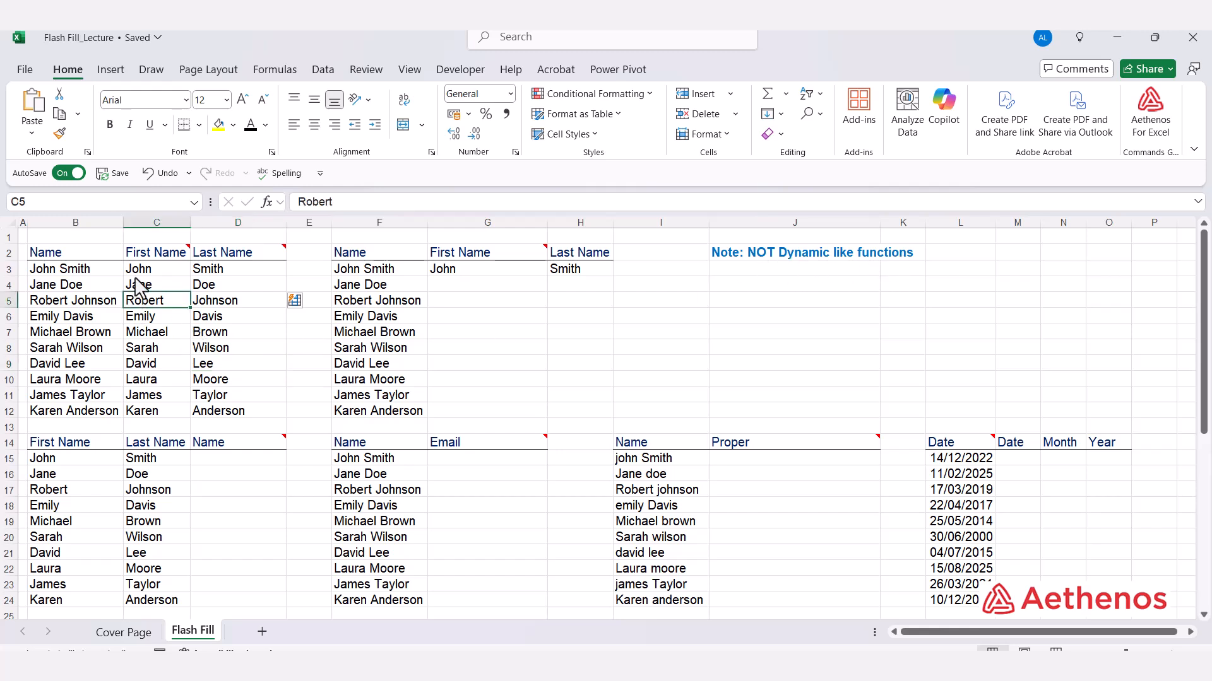
left_click(57, 409)
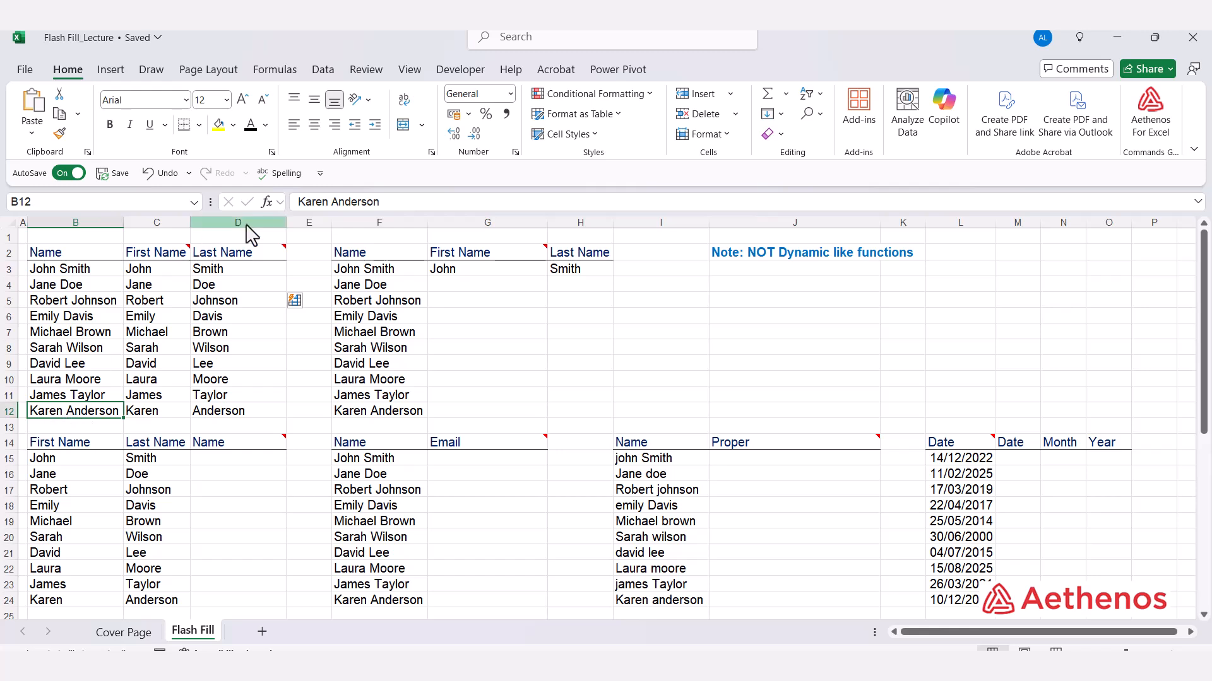
double_click(328, 203)
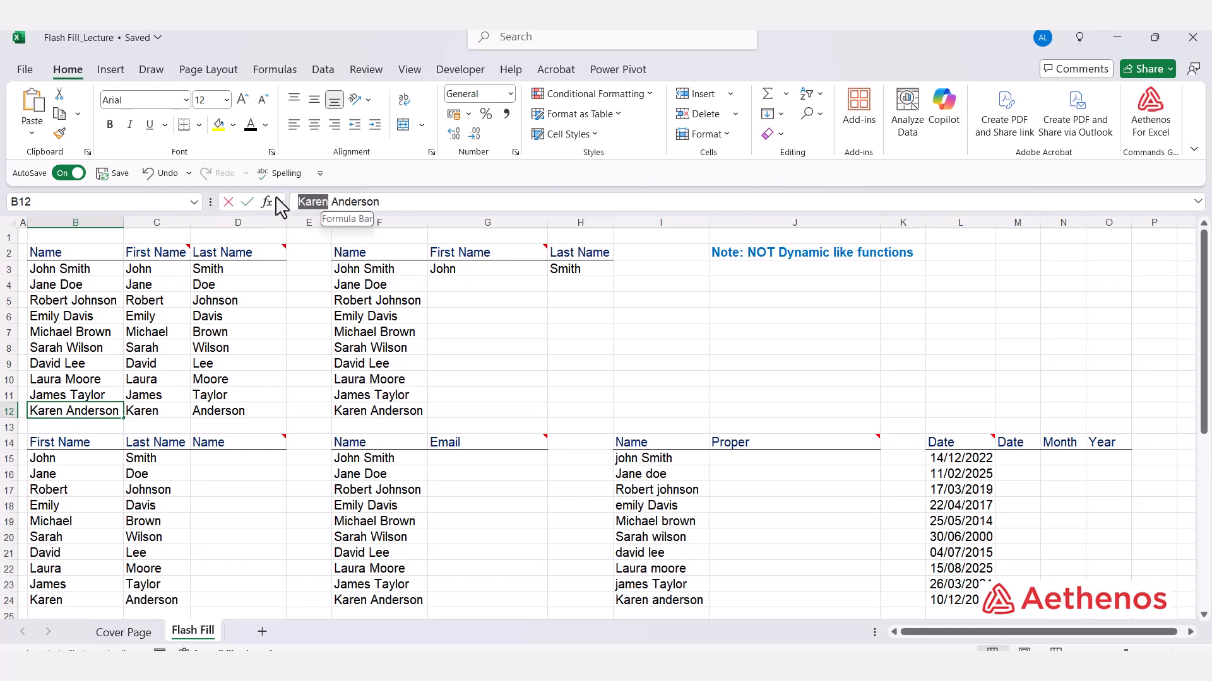
type("Anne")
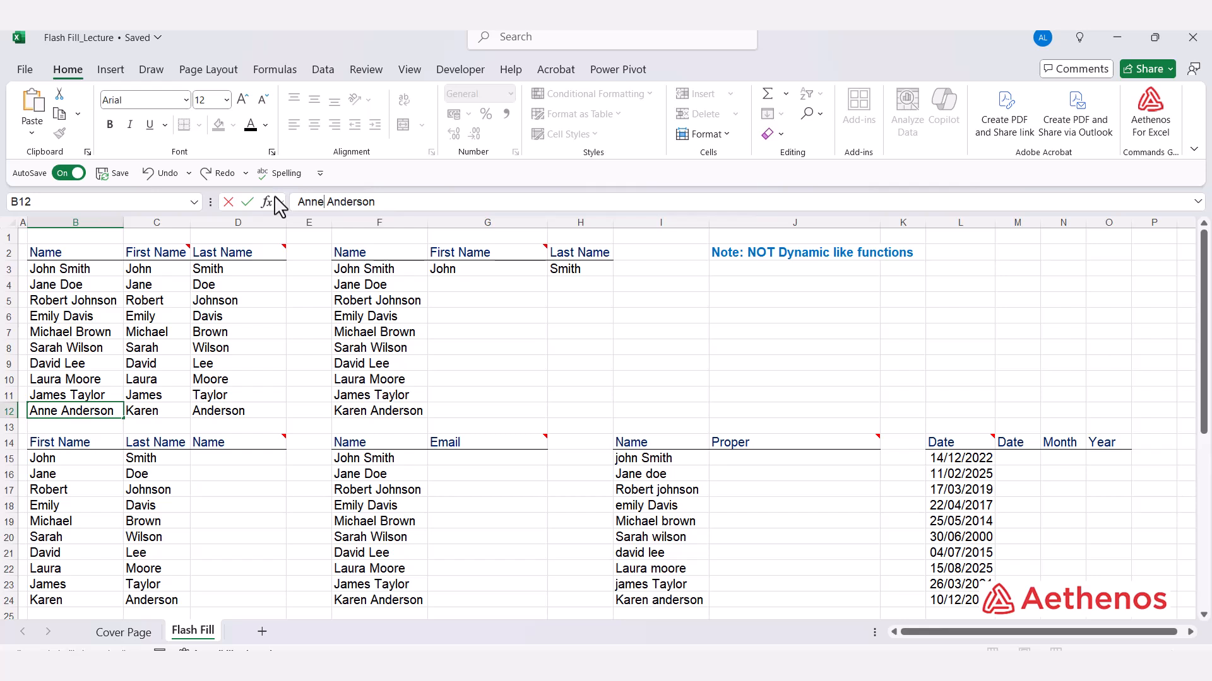
key("Return")
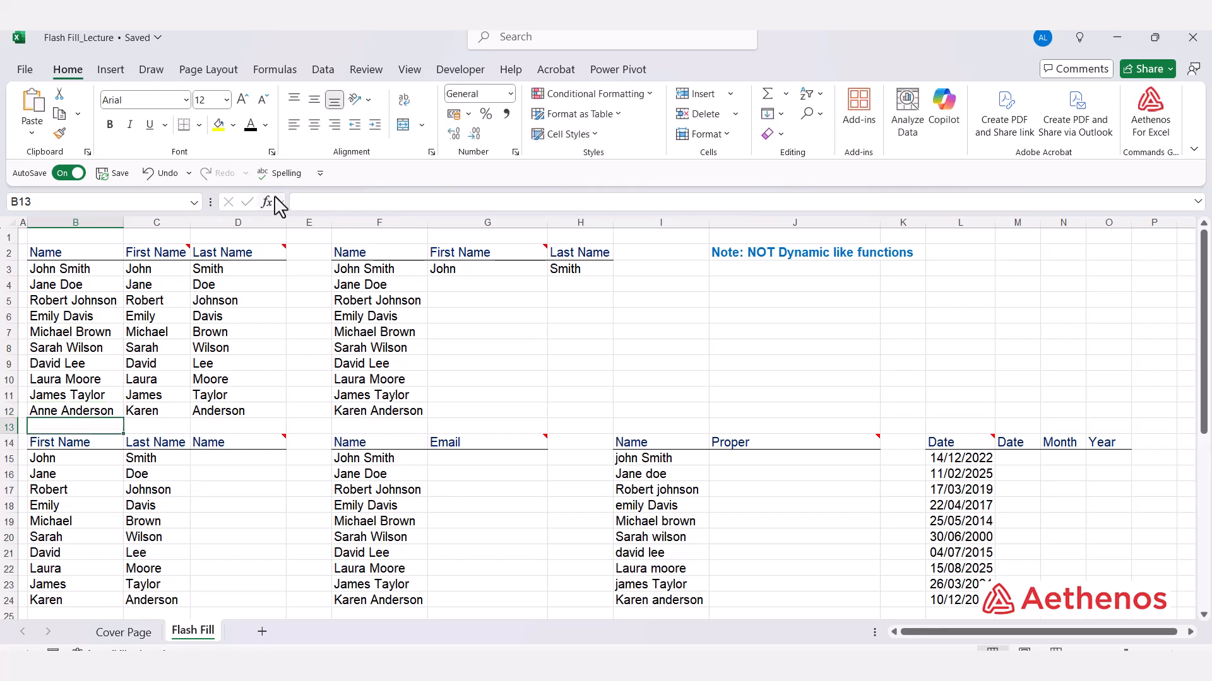
left_click(156, 413)
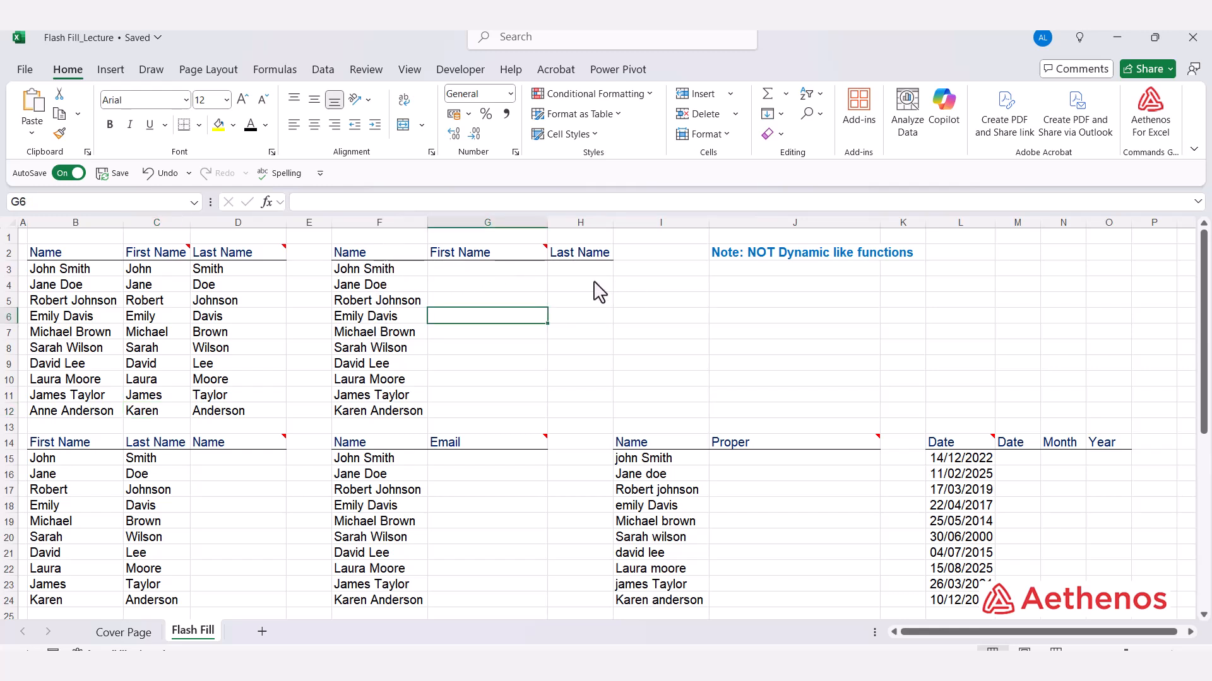
Step: Enter John in G3 and Flash Fill the second table's first names into G4:G12
left_click(503, 272)
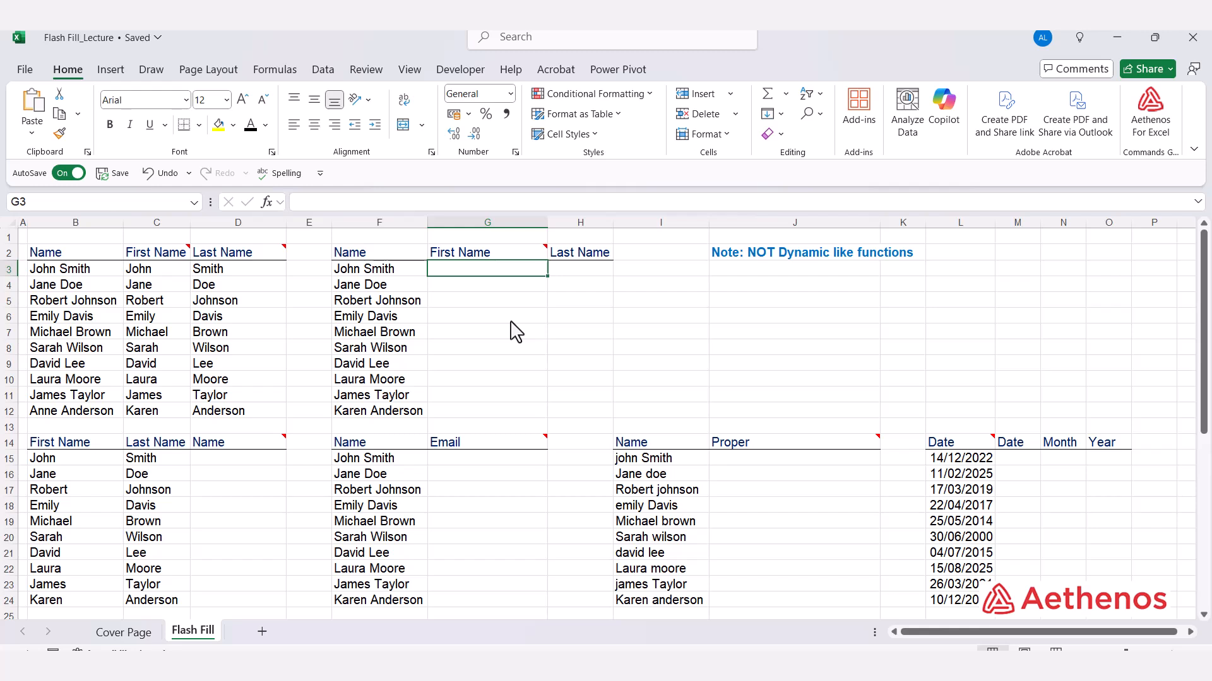
type("John")
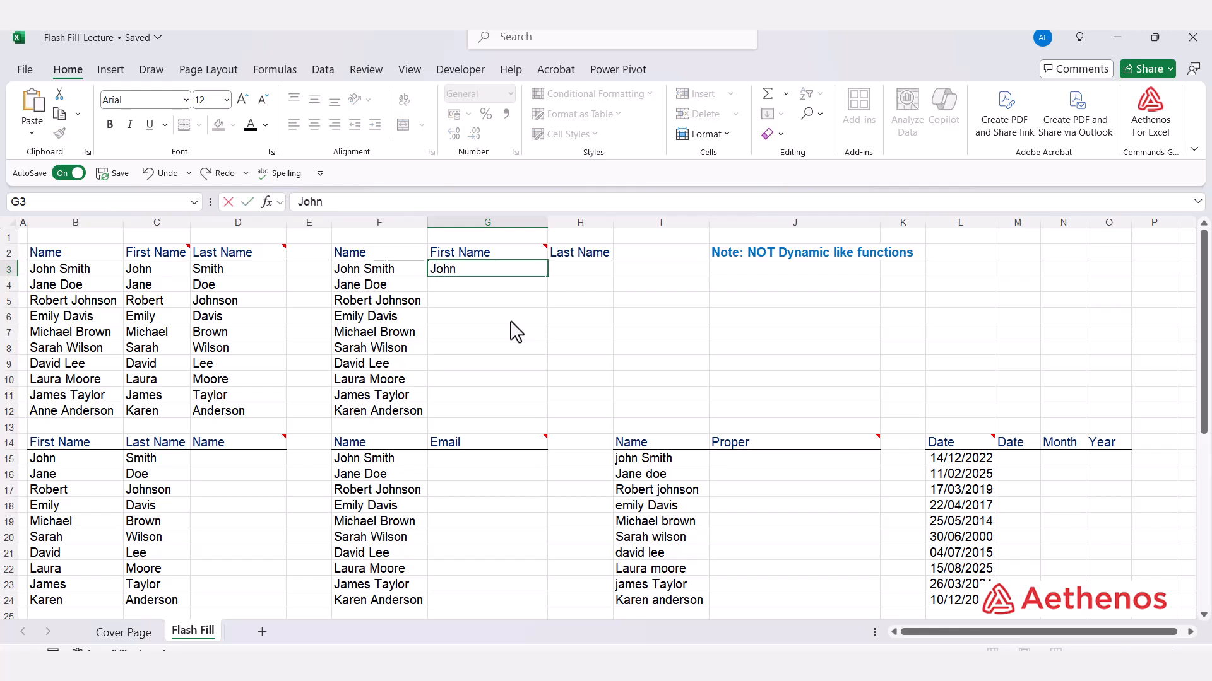
key("Return")
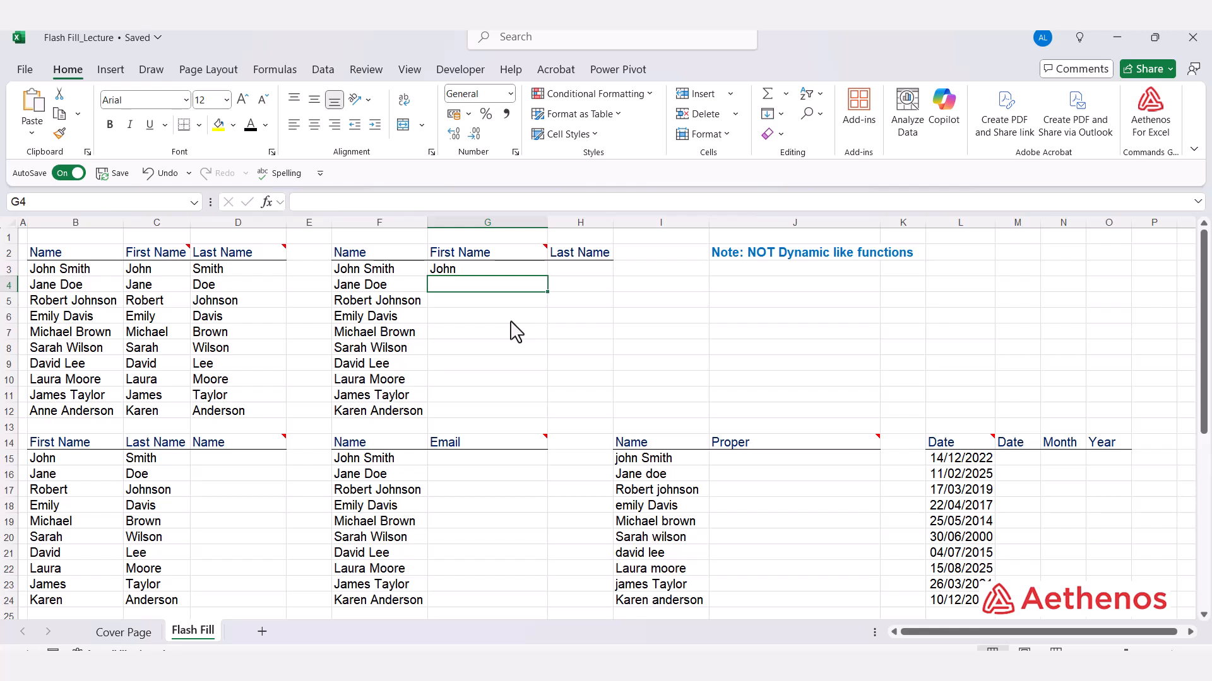
key("ctrl+e")
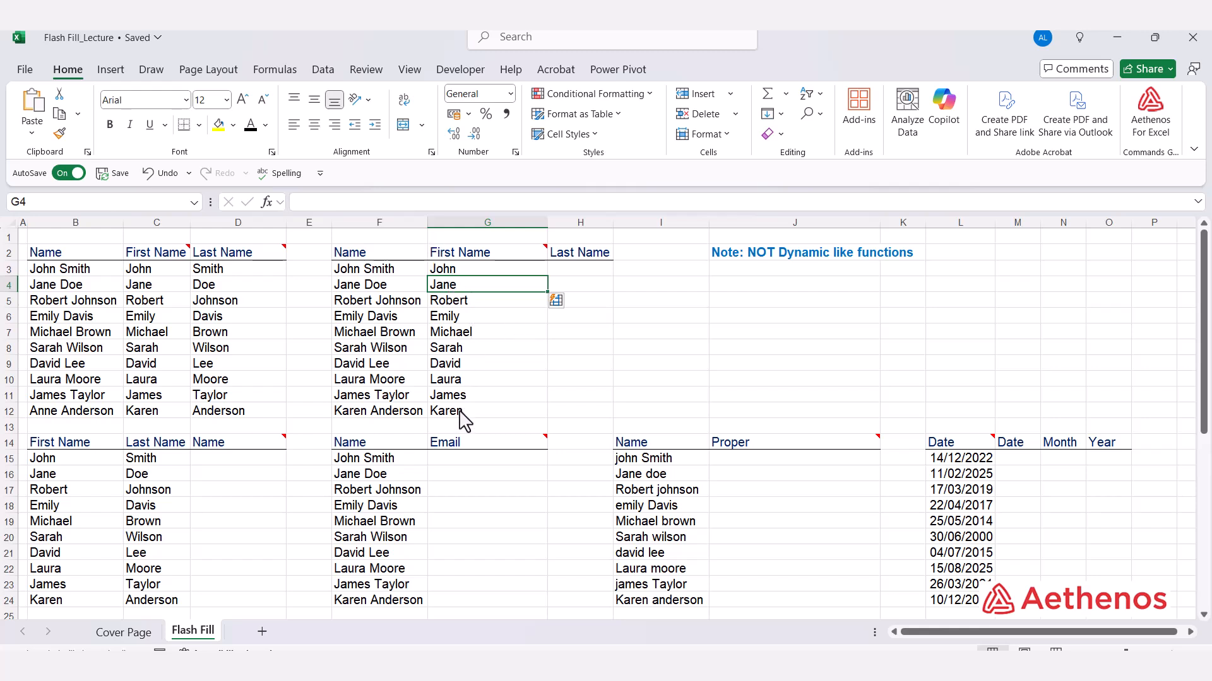
Step: Enter Smith in H3 and Flash Fill the remaining last names through Anderson
left_click(576, 271)
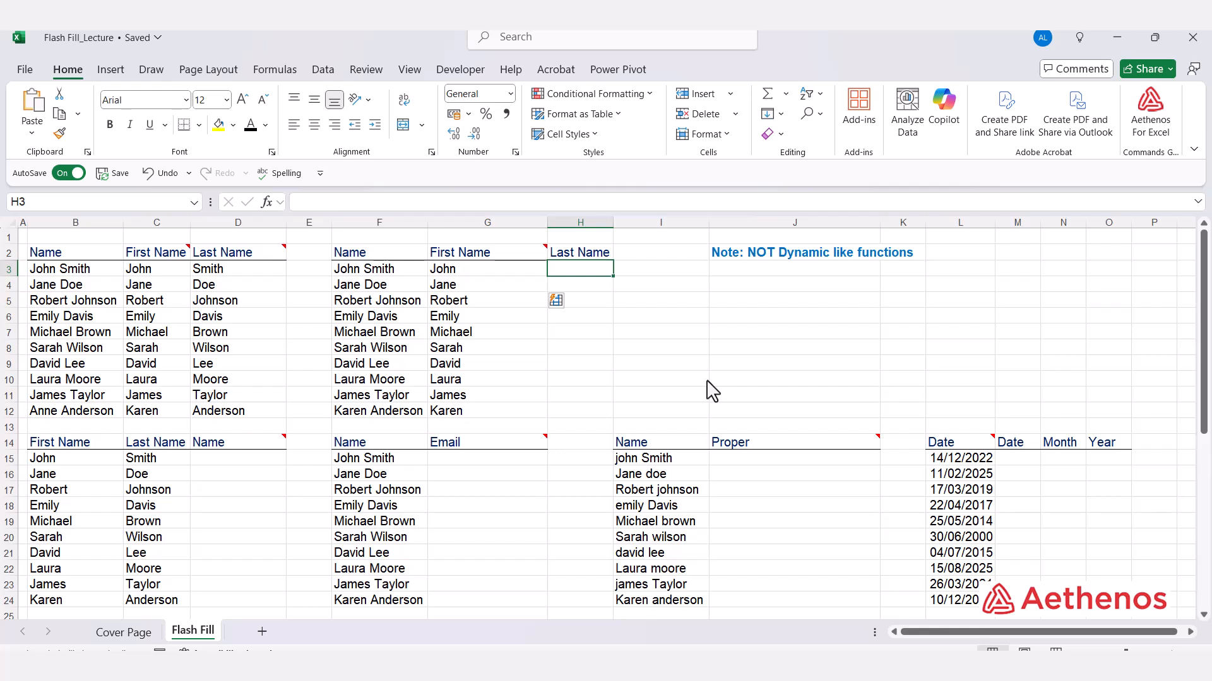
type("S")
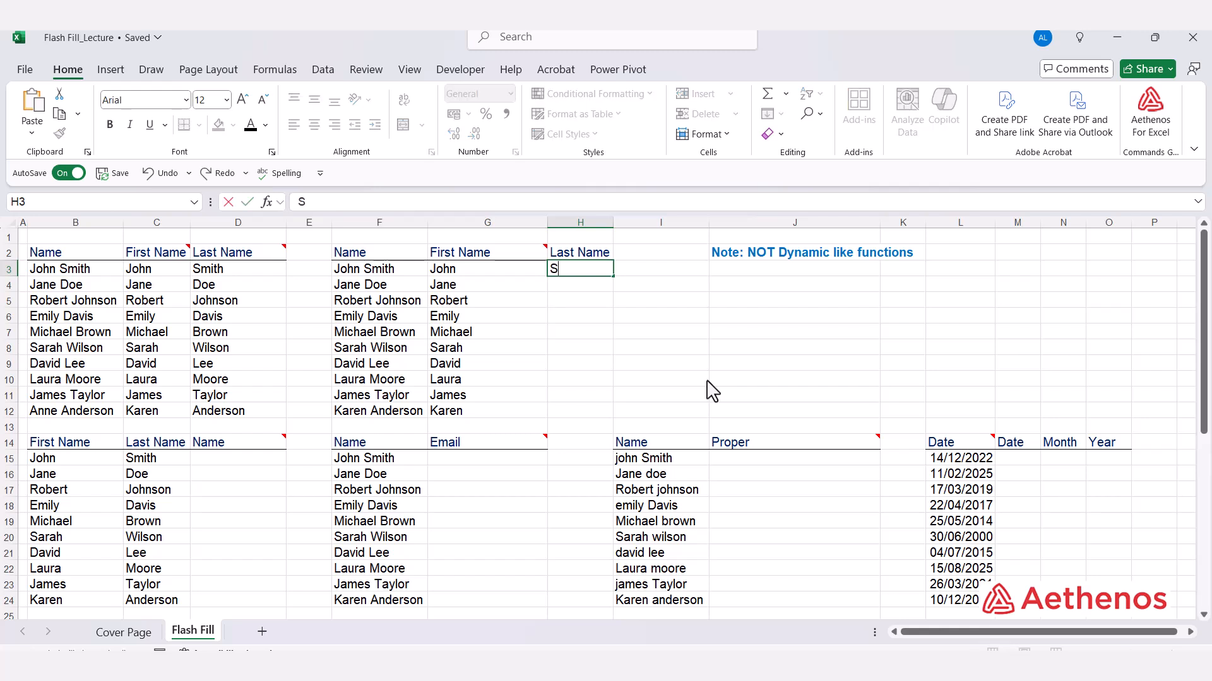
type("mith")
key("Return")
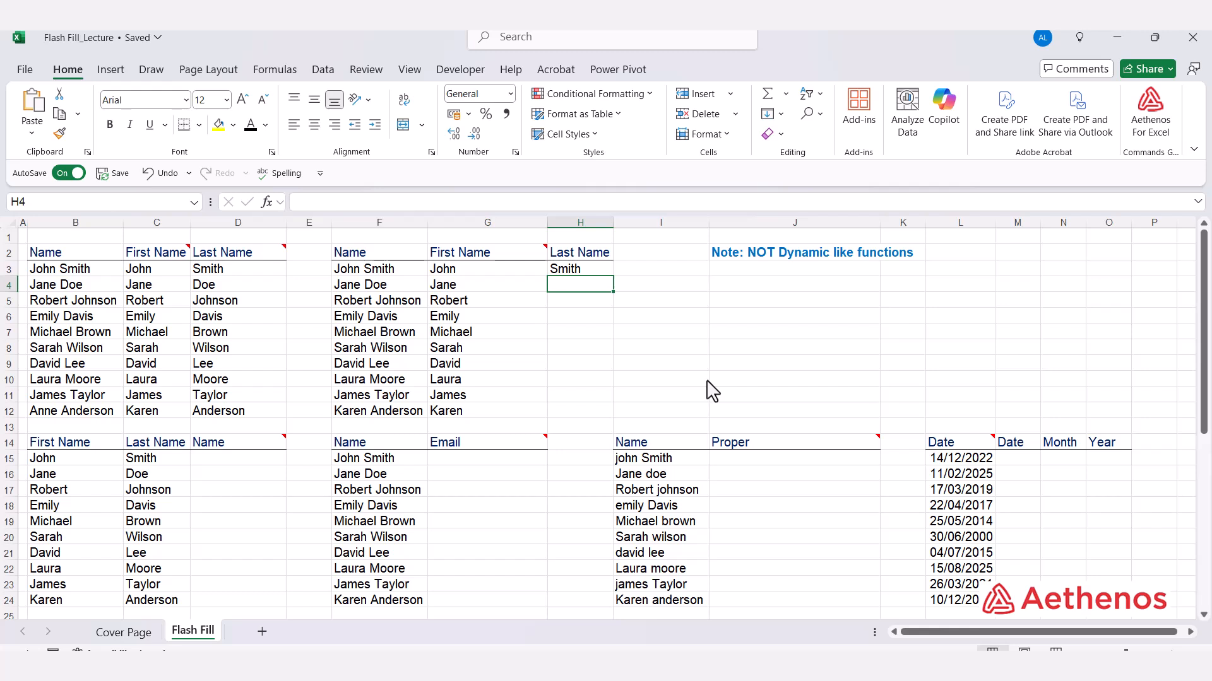
key("ctrl+e")
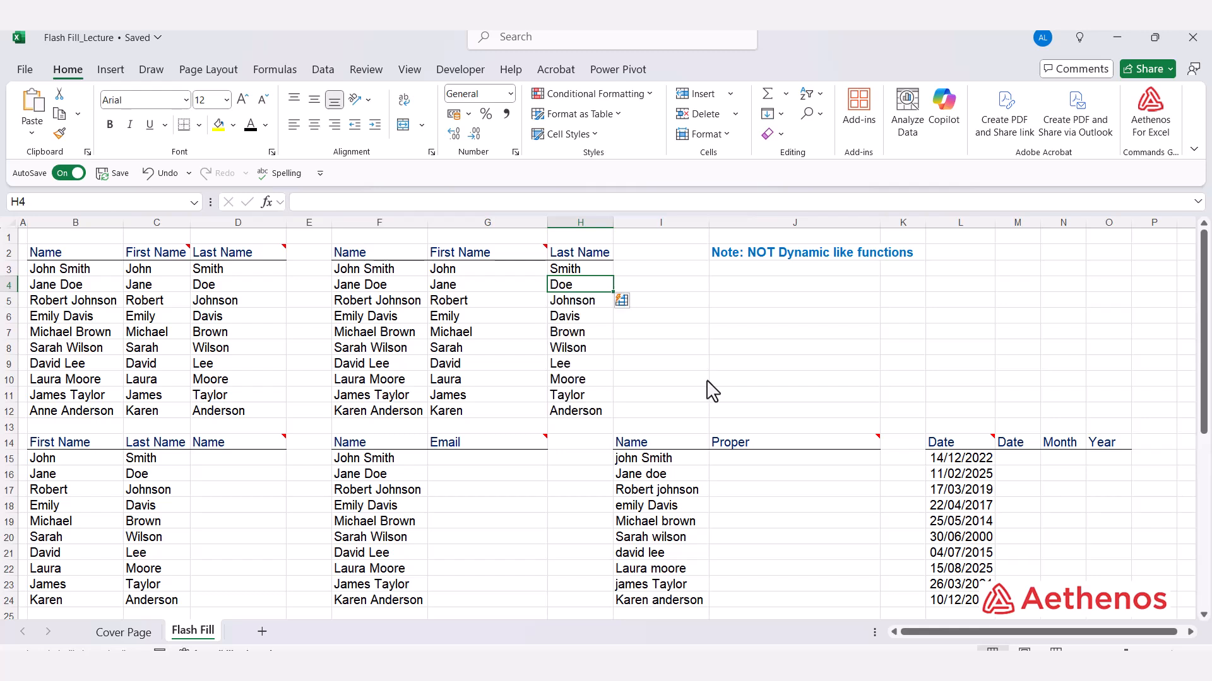
left_click(718, 351)
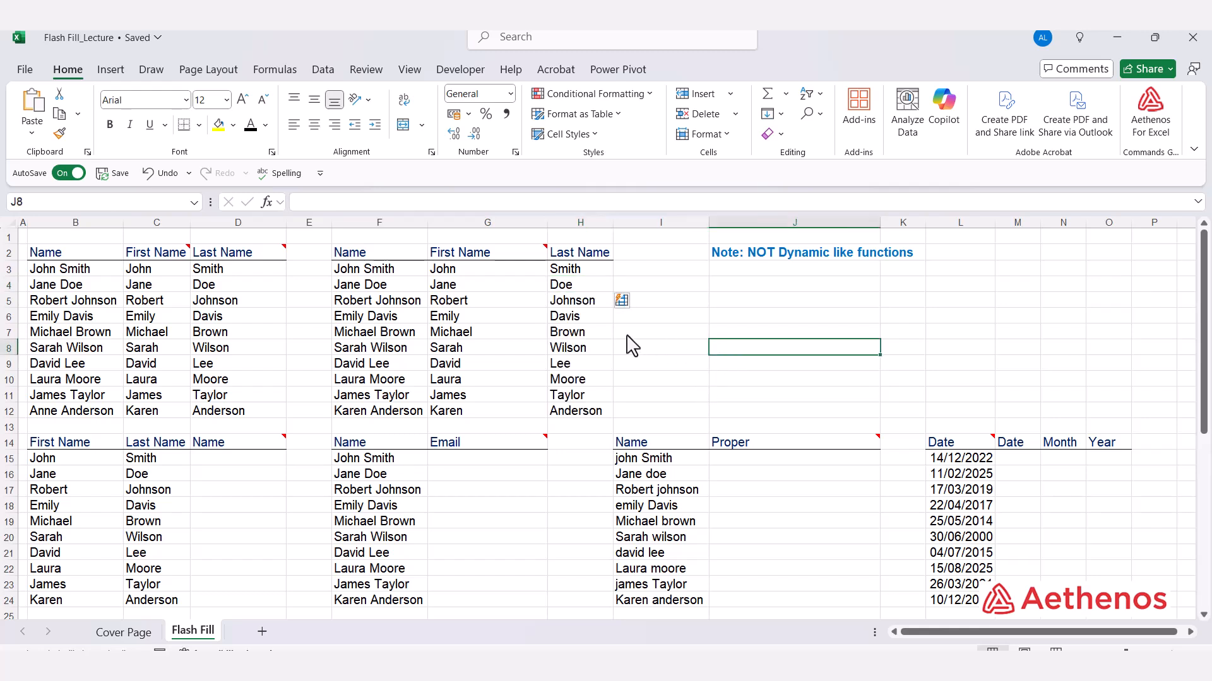
scroll(634, 347, "down", 3)
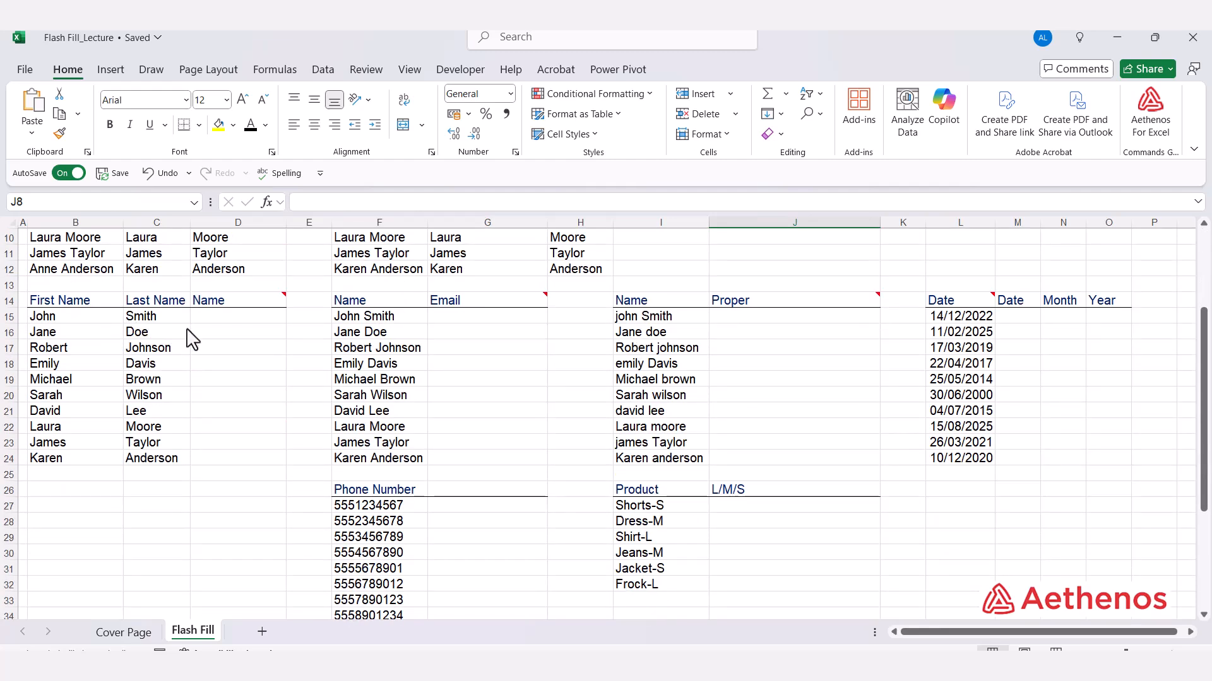
scroll(217, 337, "up", 3)
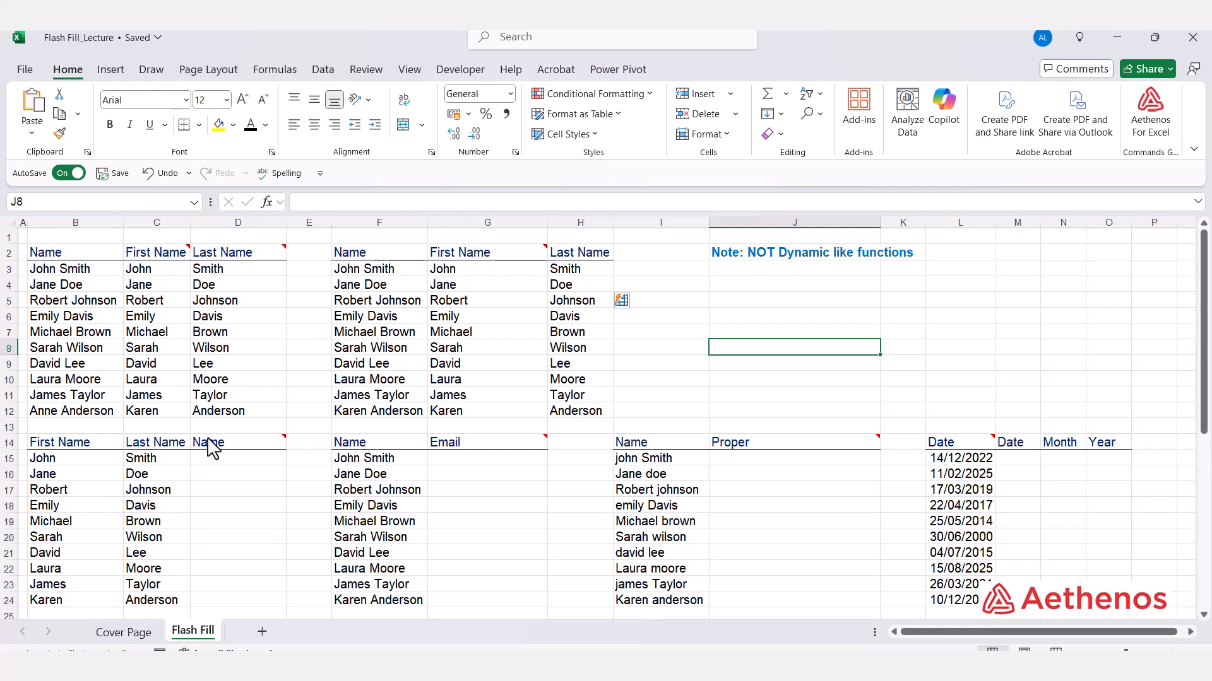
mouse_move(212, 447)
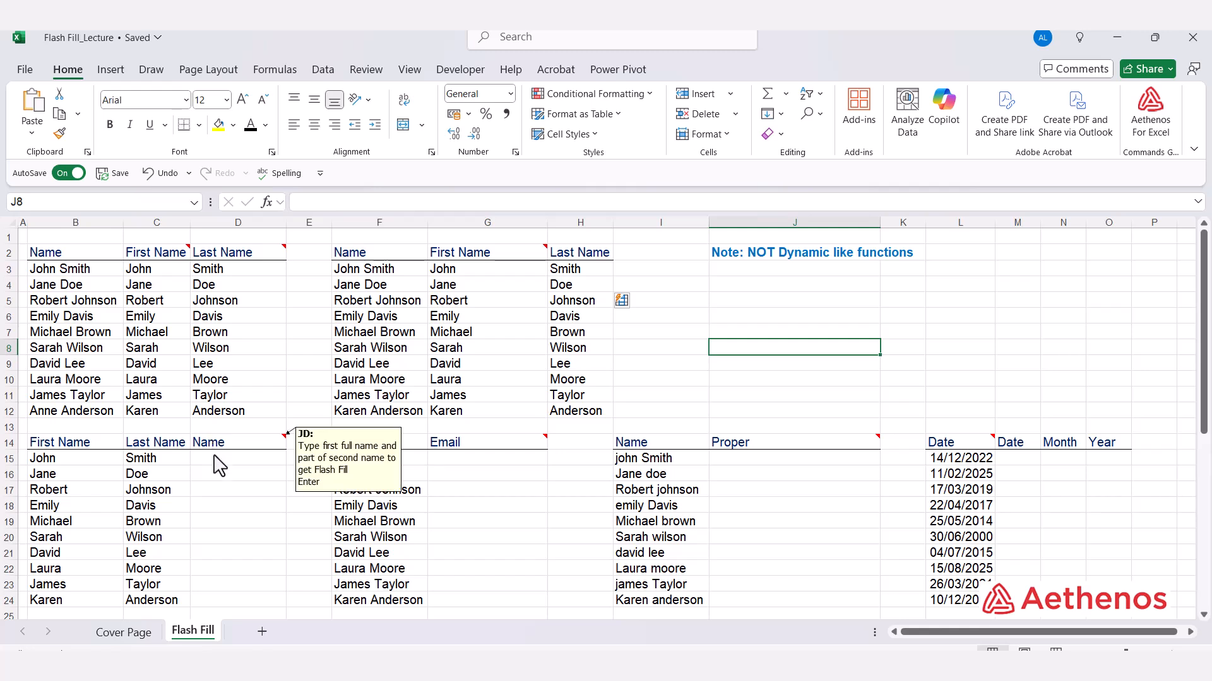
left_click(212, 452)
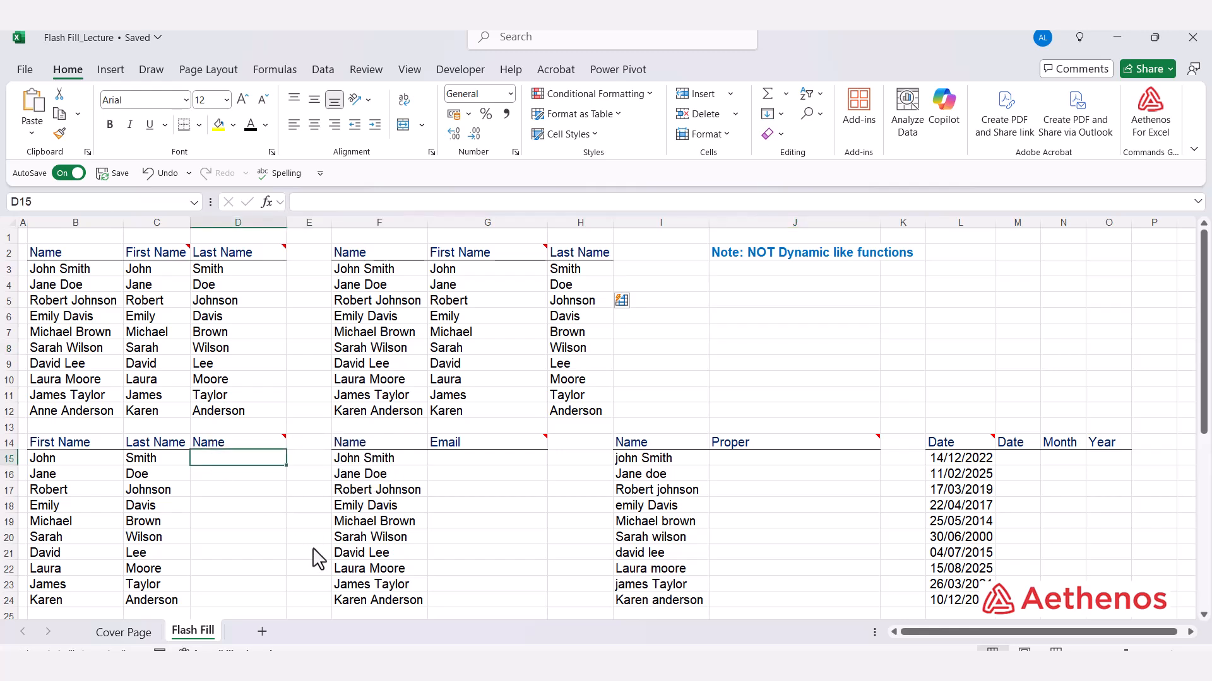
type("Joh")
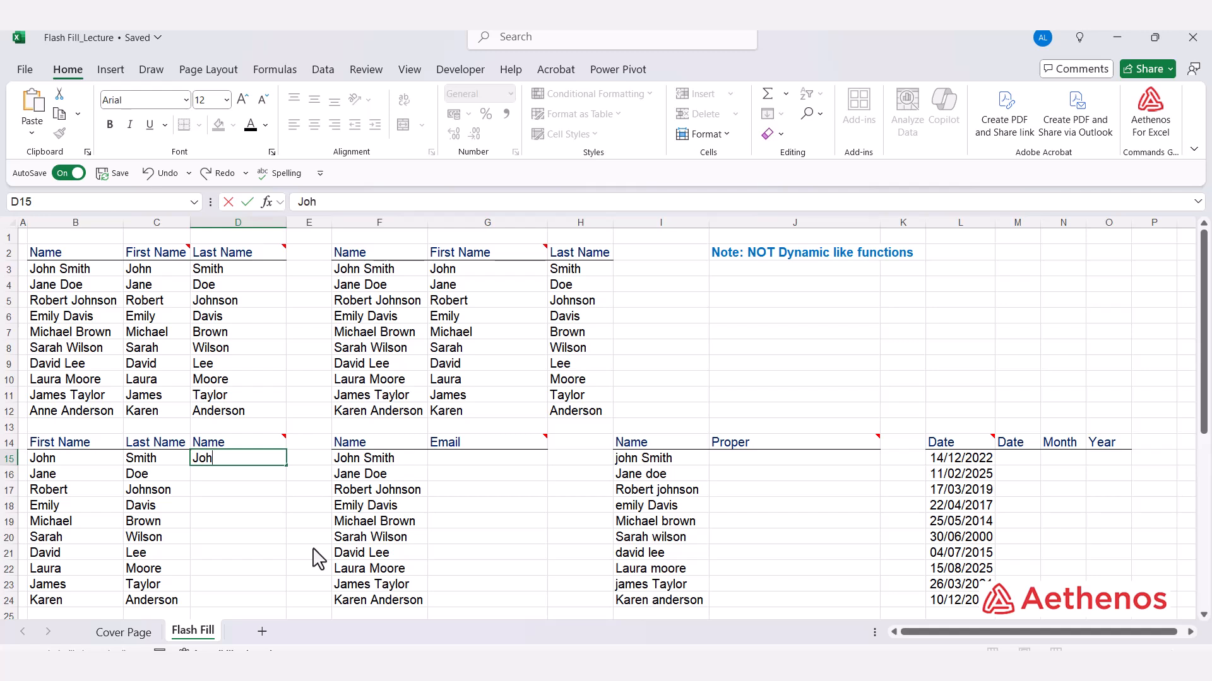
type("n Smith")
key("Return")
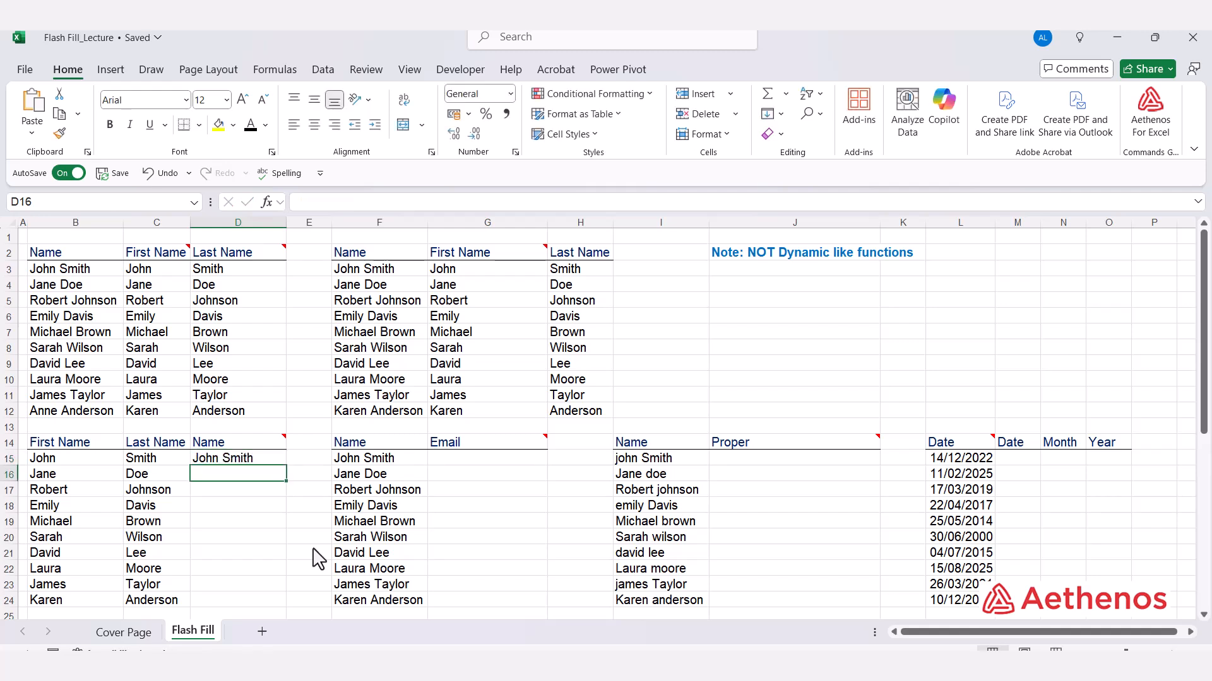
type("Jane Doe")
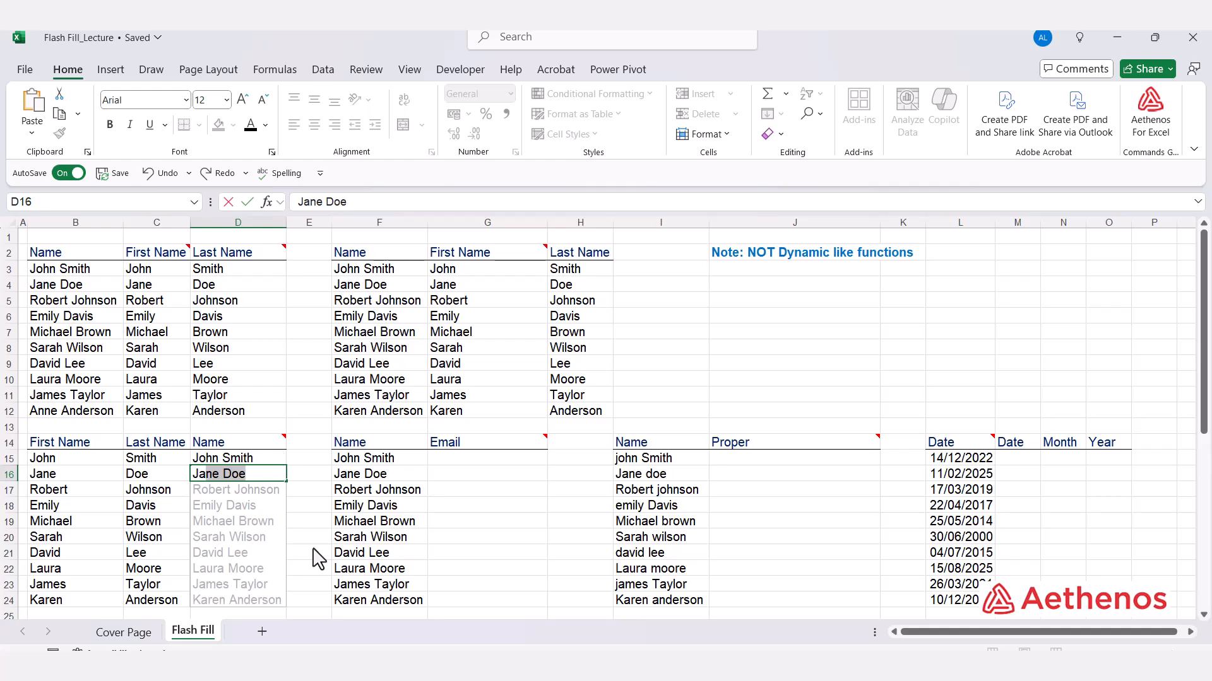
scroll(316, 558, "down", 1)
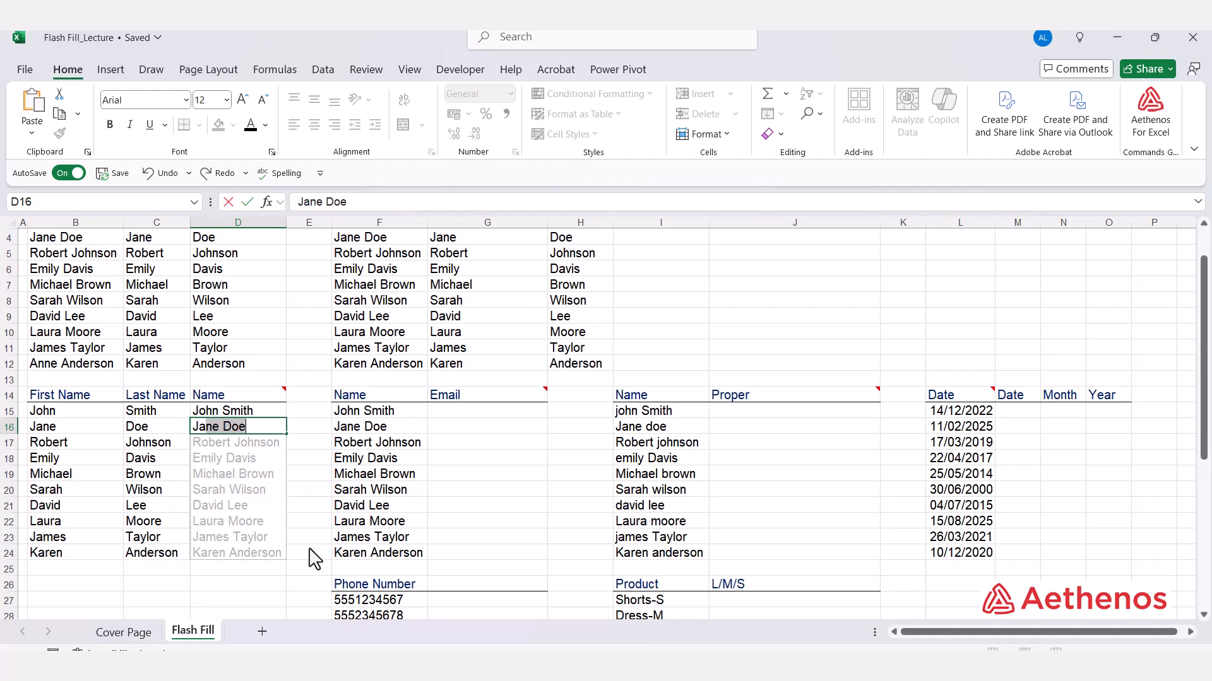
key("Return")
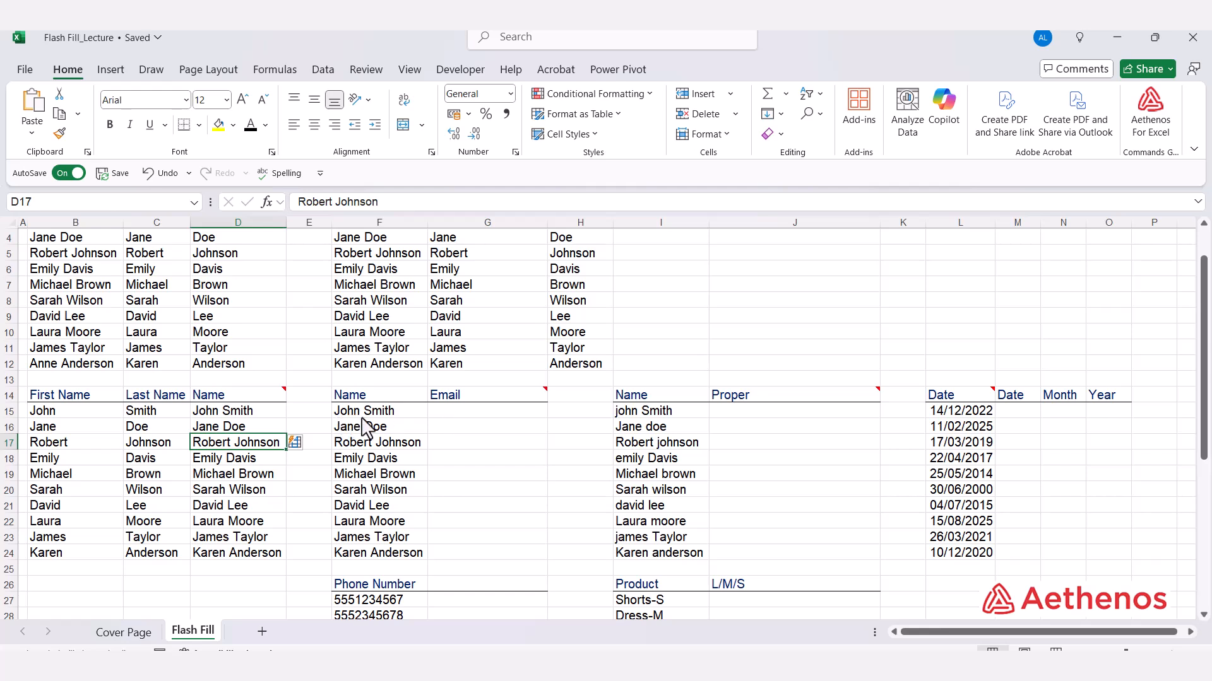
left_click(441, 416)
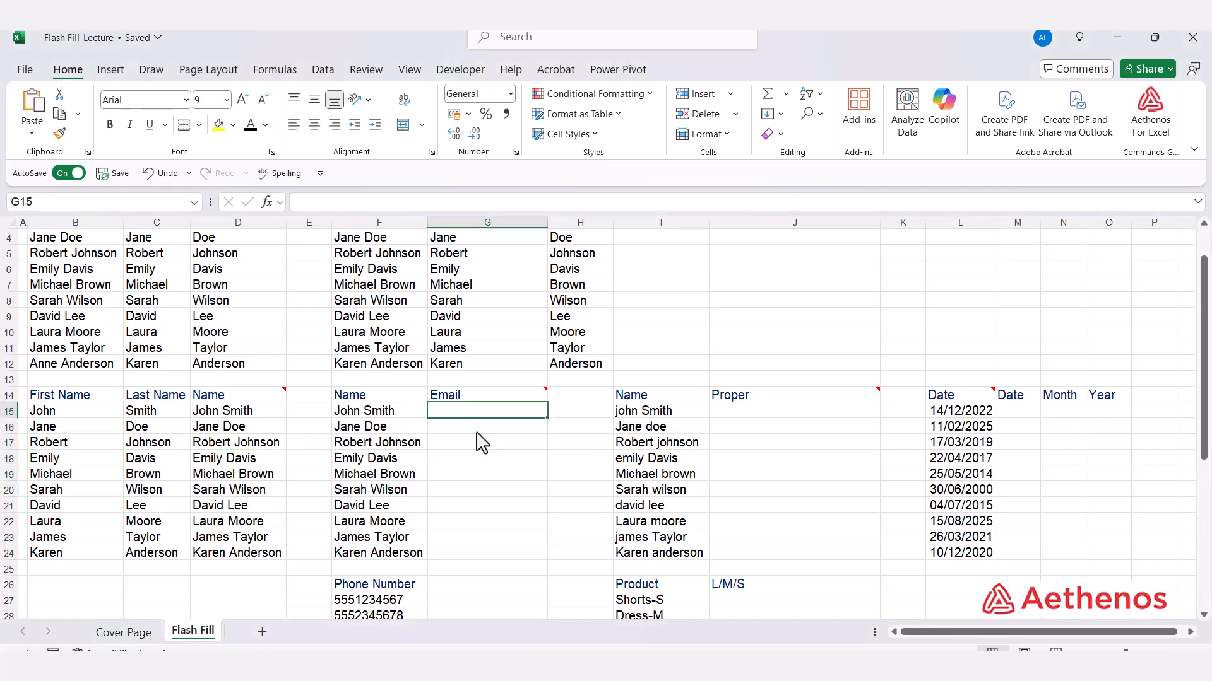
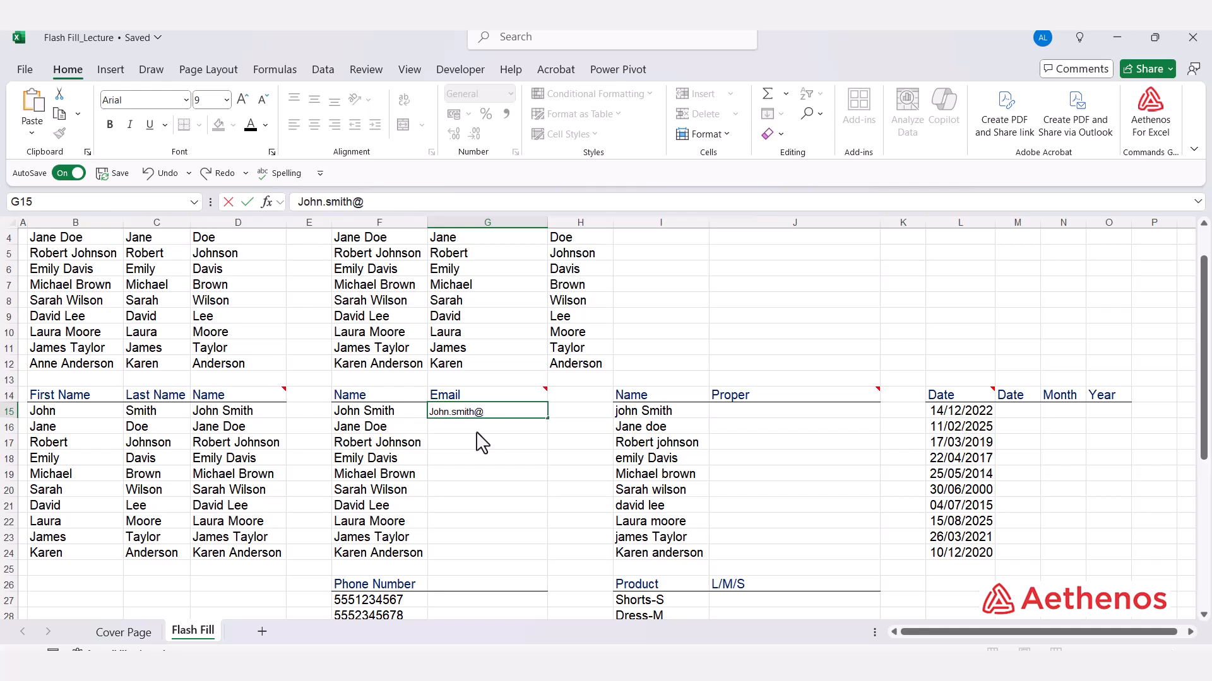
key("Return")
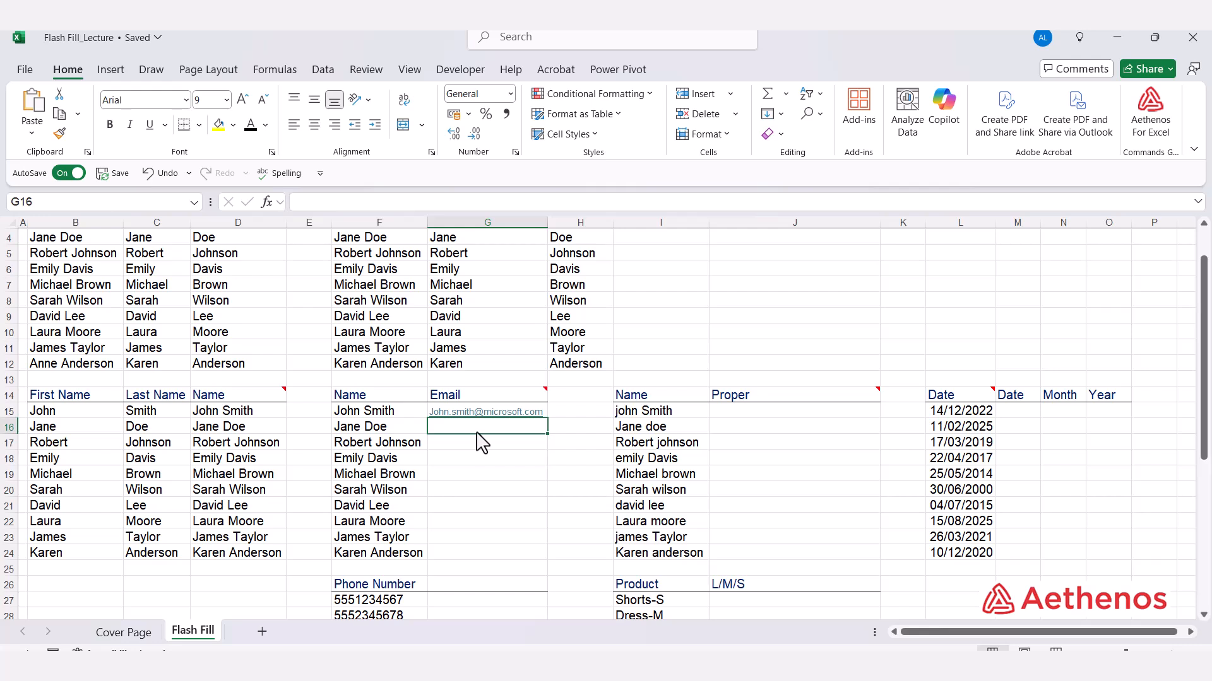
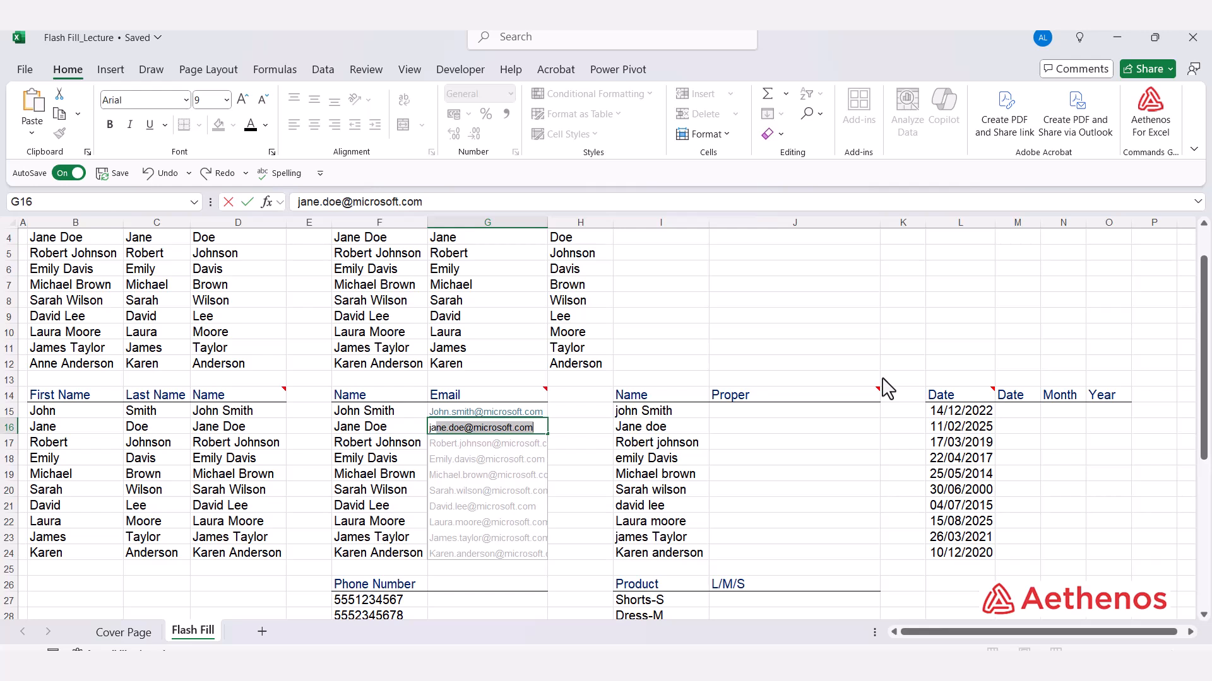
key("Return")
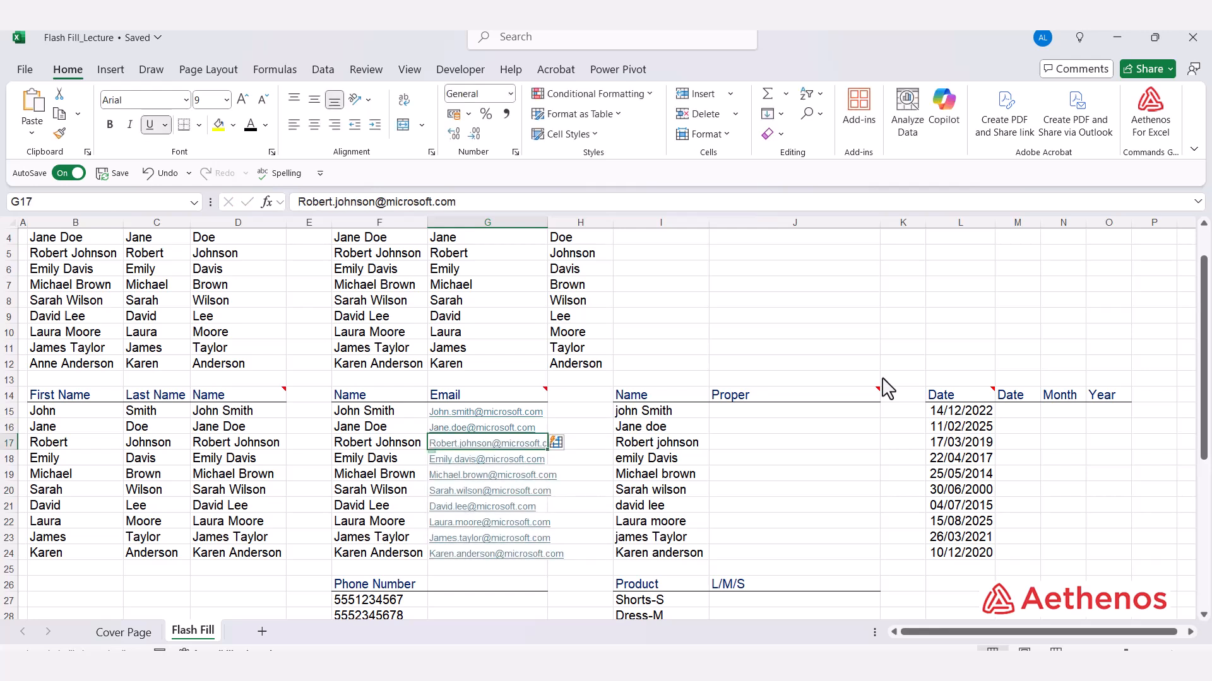
left_click(786, 422)
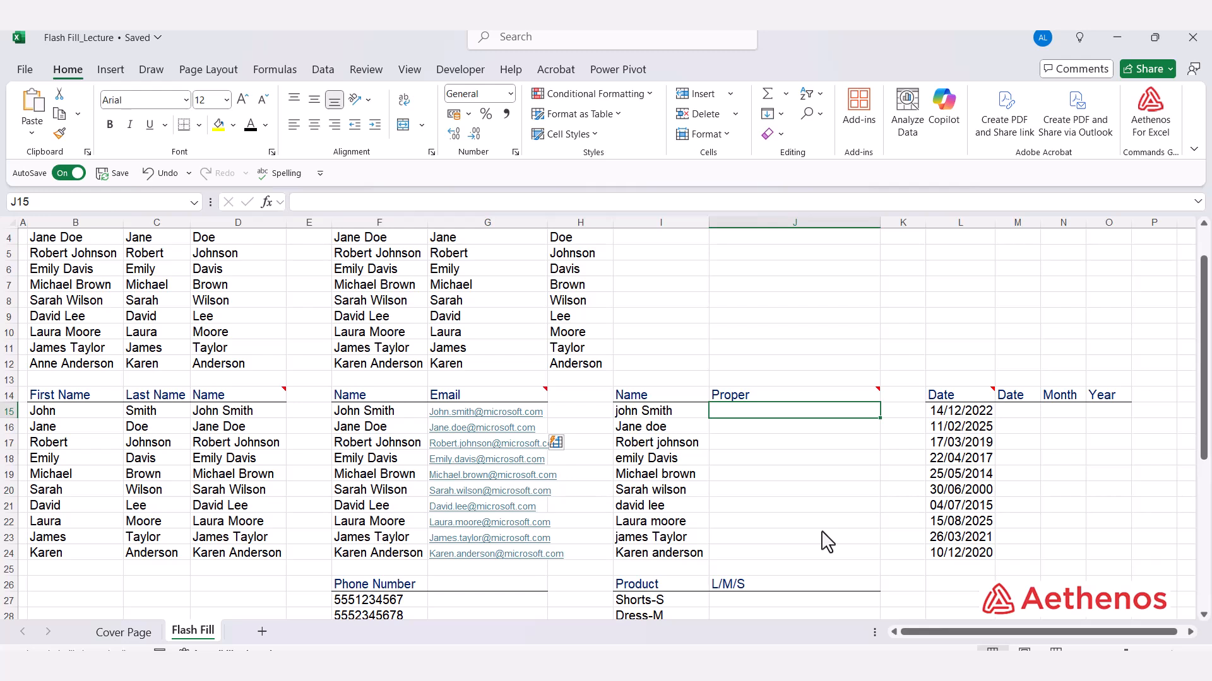
type("Joh")
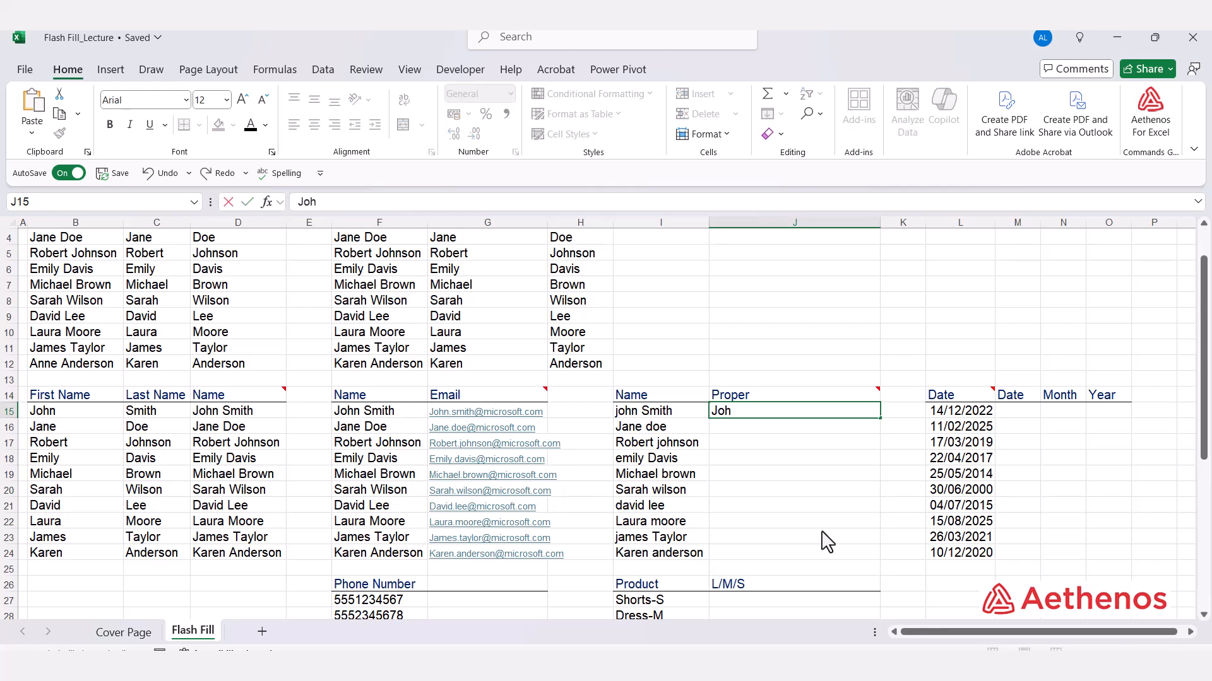
type("n Smith")
key("Return")
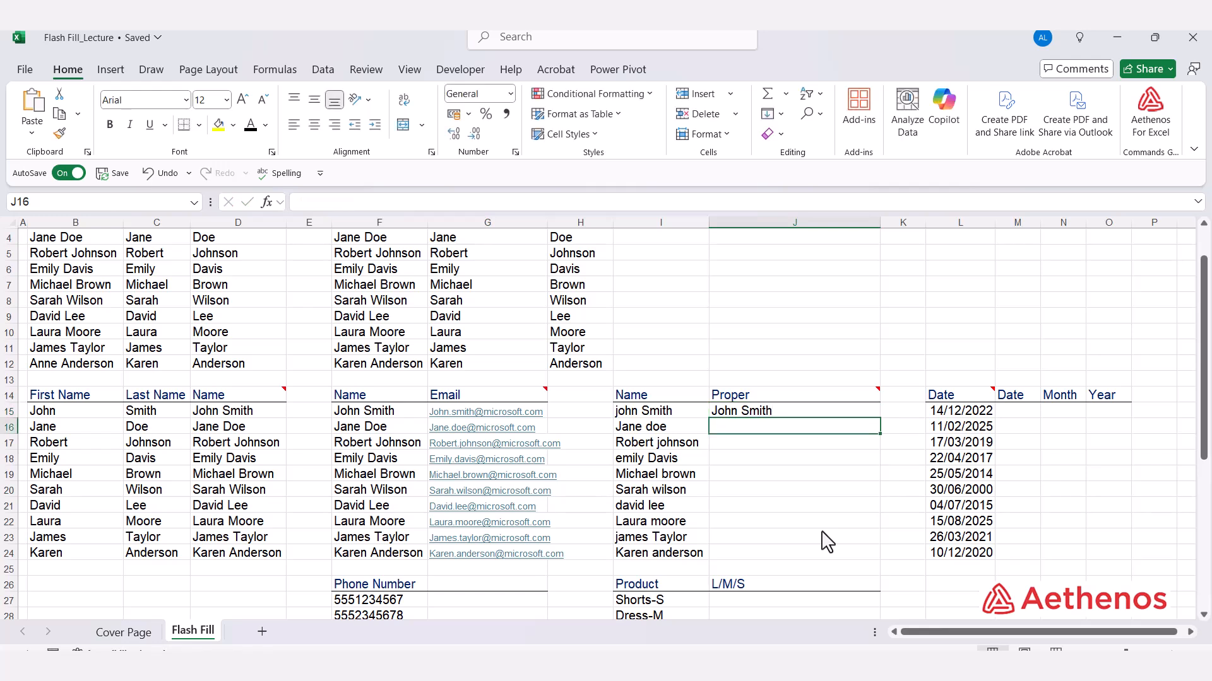
key("ctrl+e")
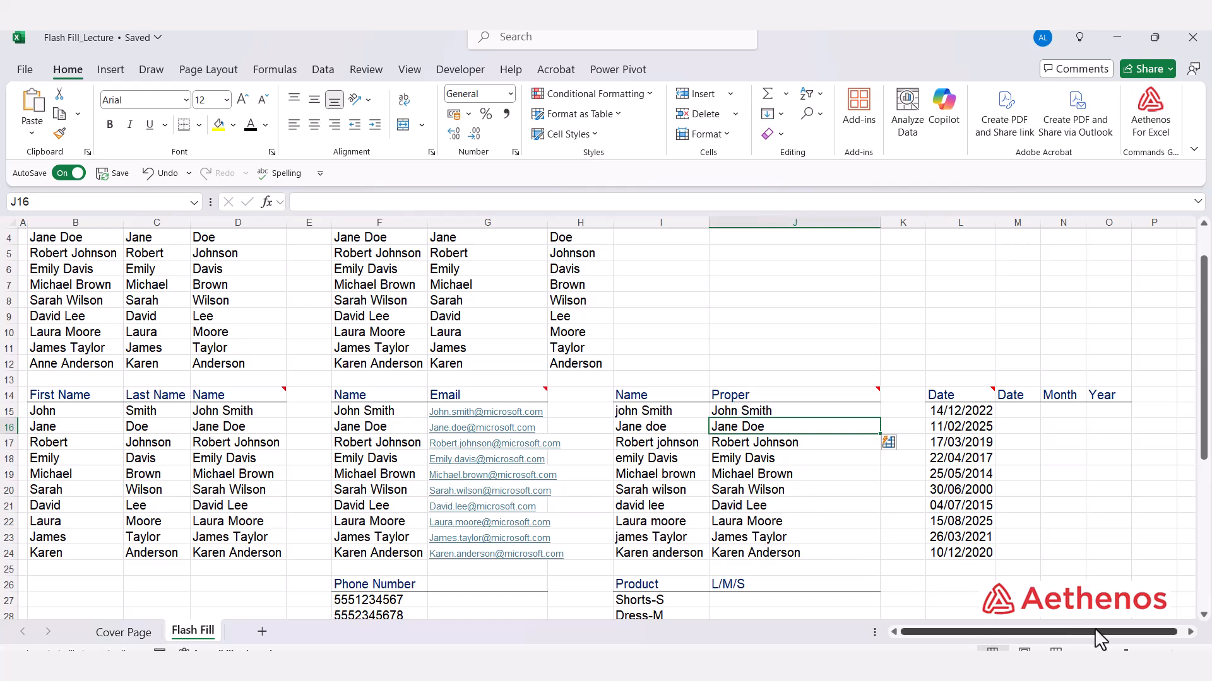
left_click(1191, 631)
left_click(1190, 632)
left_click(1191, 631)
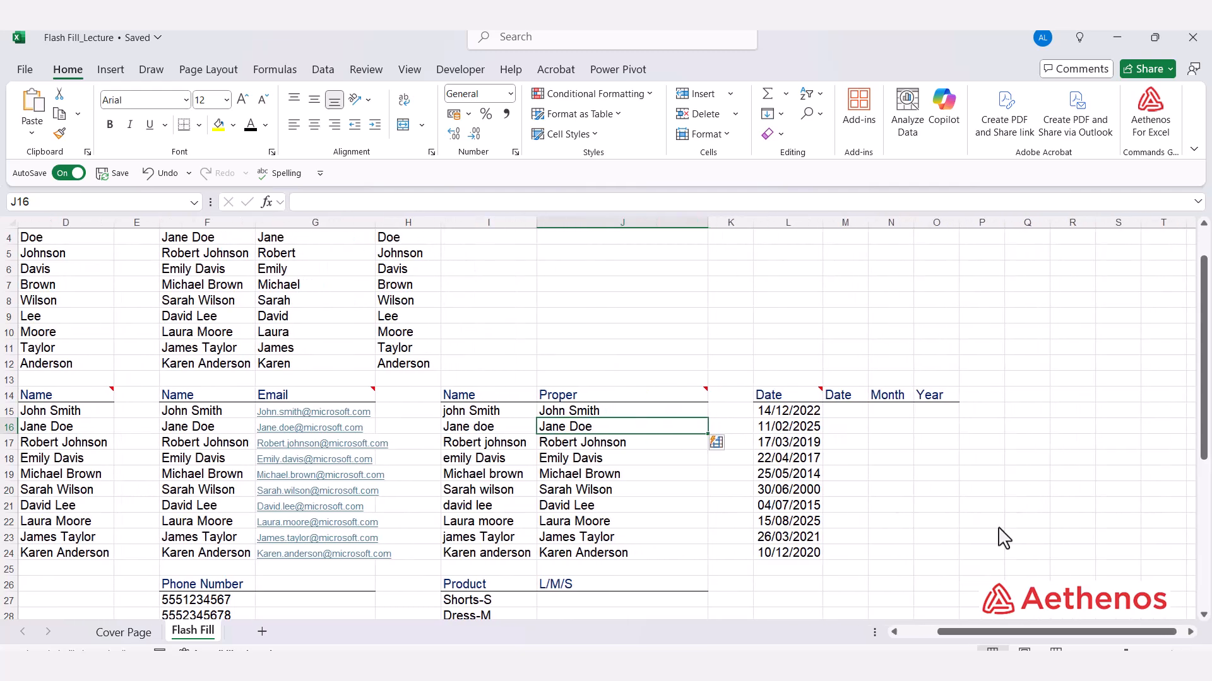
left_click(849, 411)
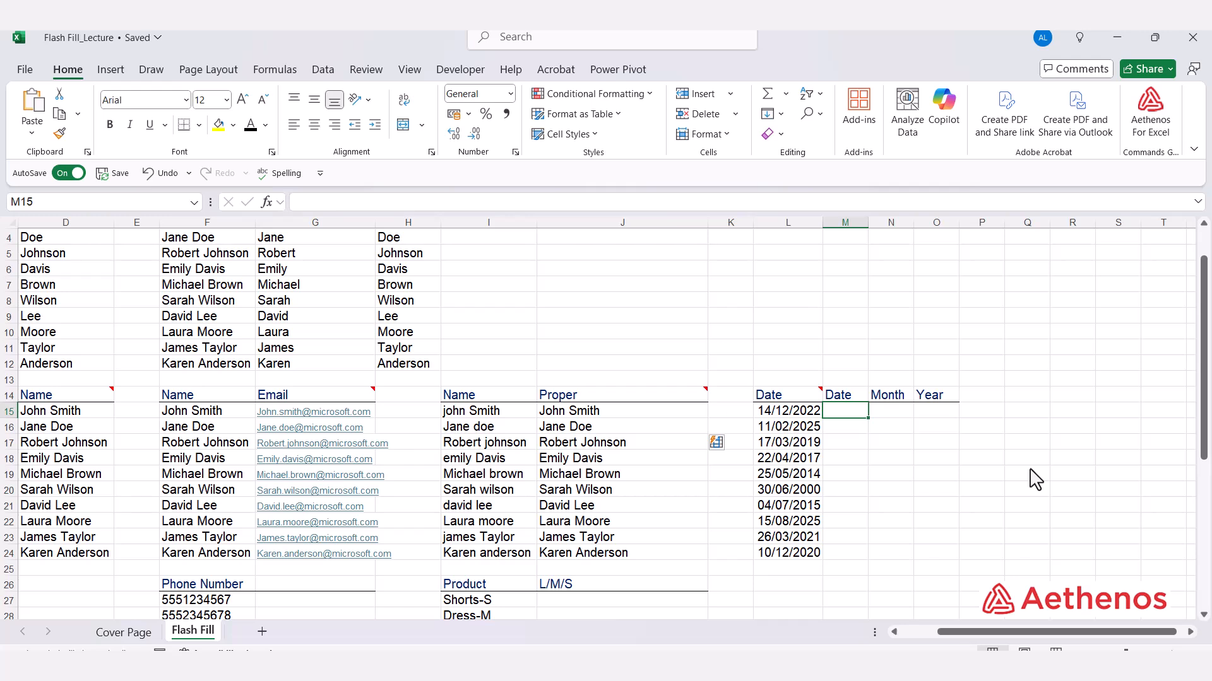
Step: Flash Fill the day, month and year columns from examples 14, 12 and 2022 in M15:O15
type("14")
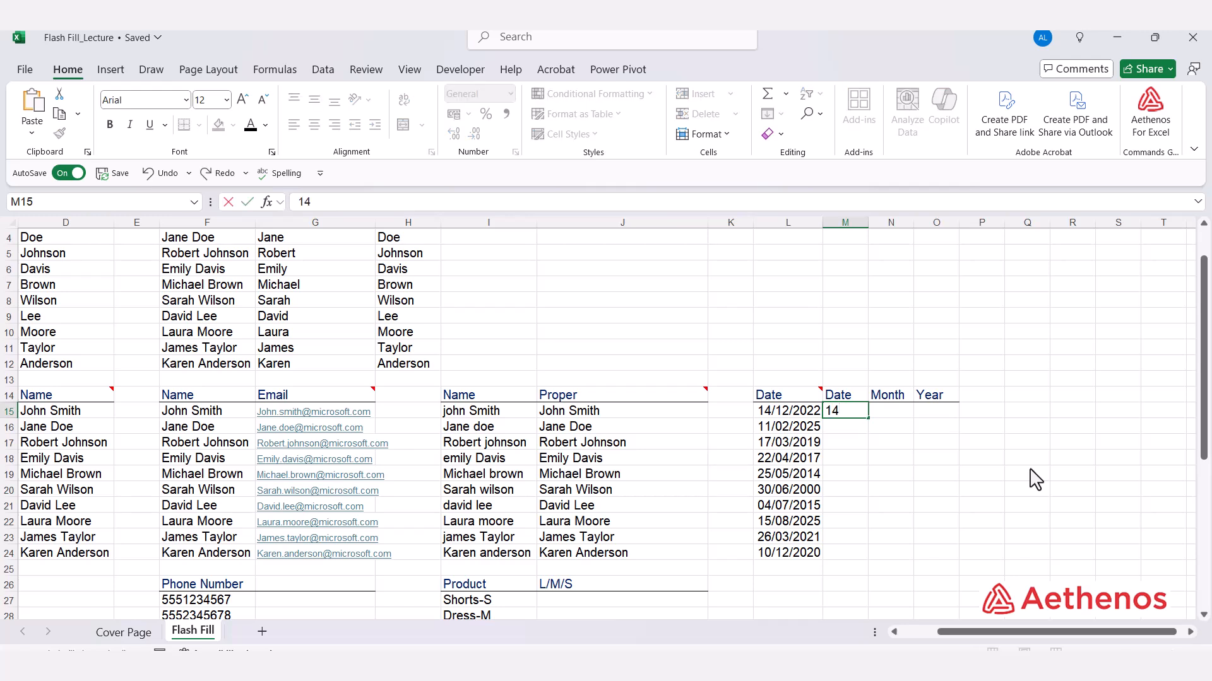
key("Return")
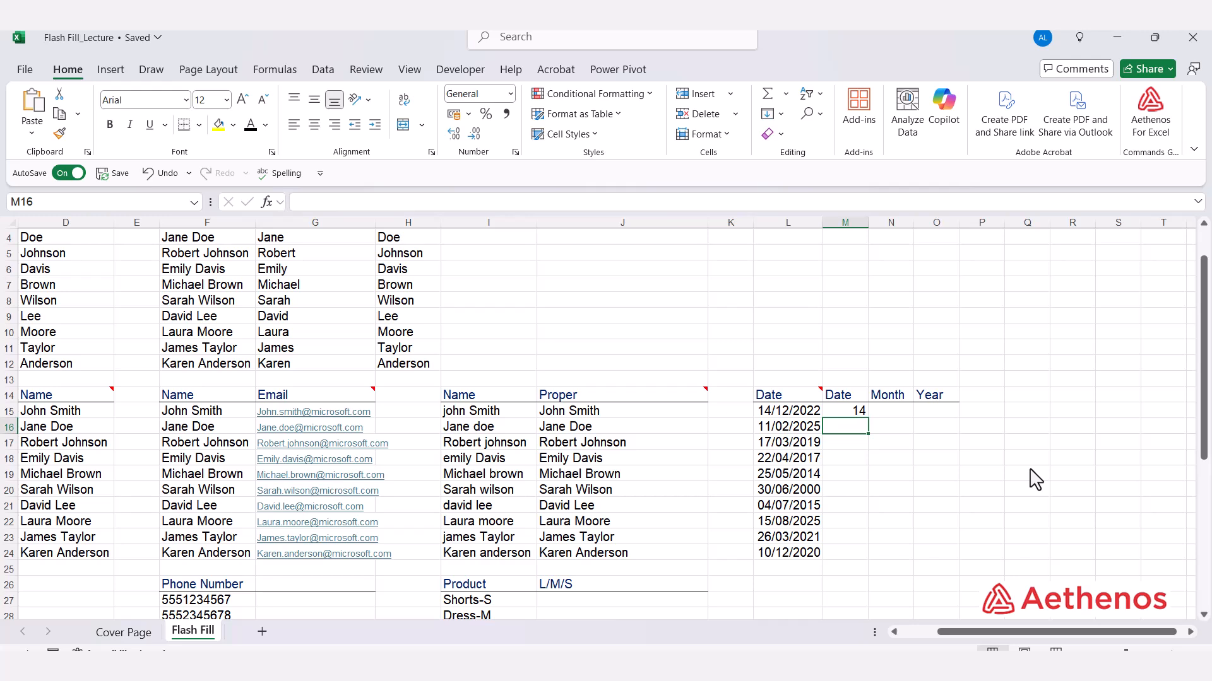
key("ctrl+e")
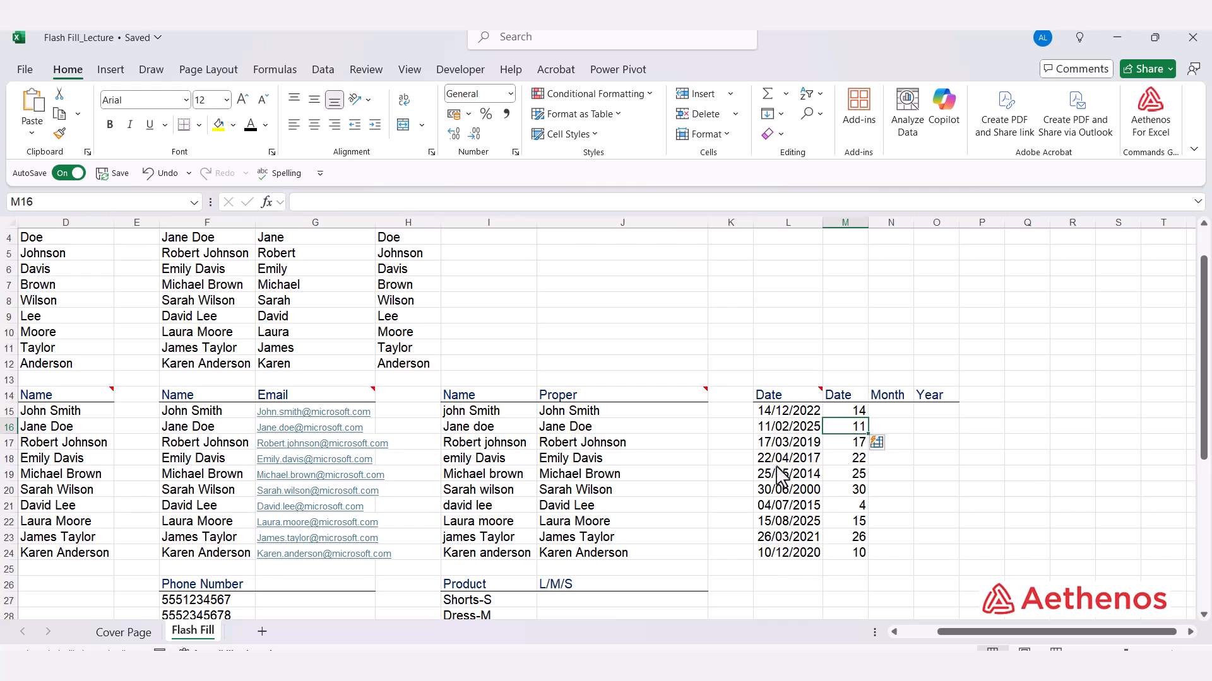
left_click(892, 414)
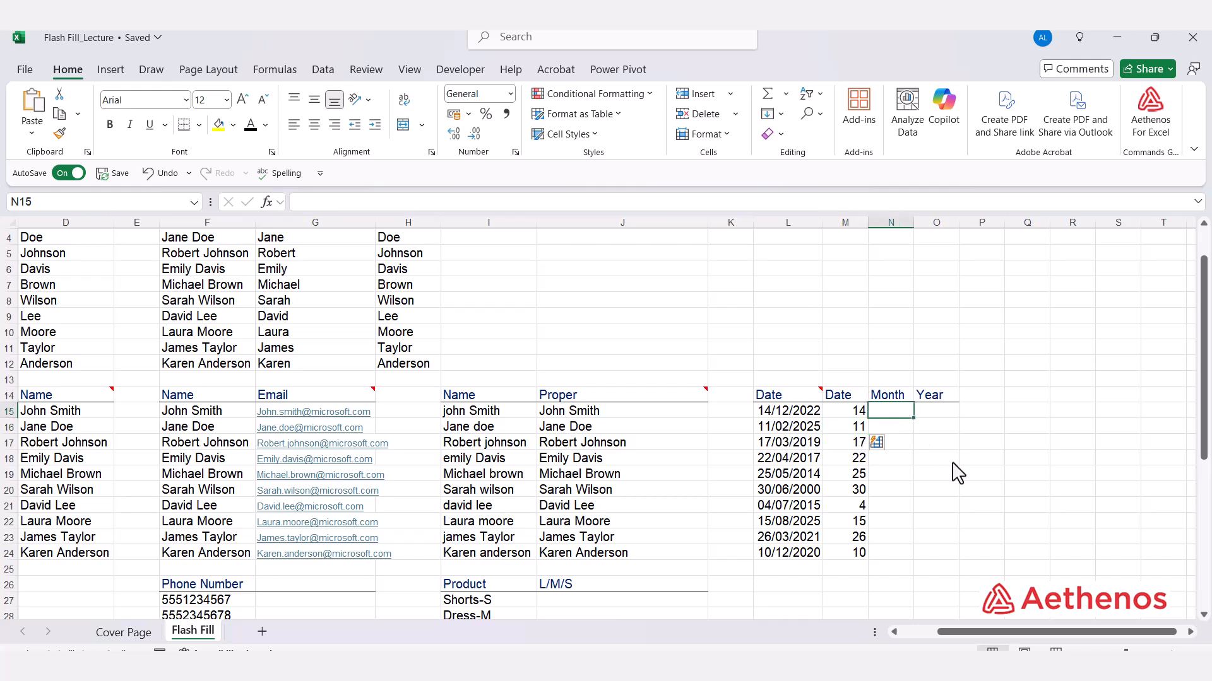
type("12")
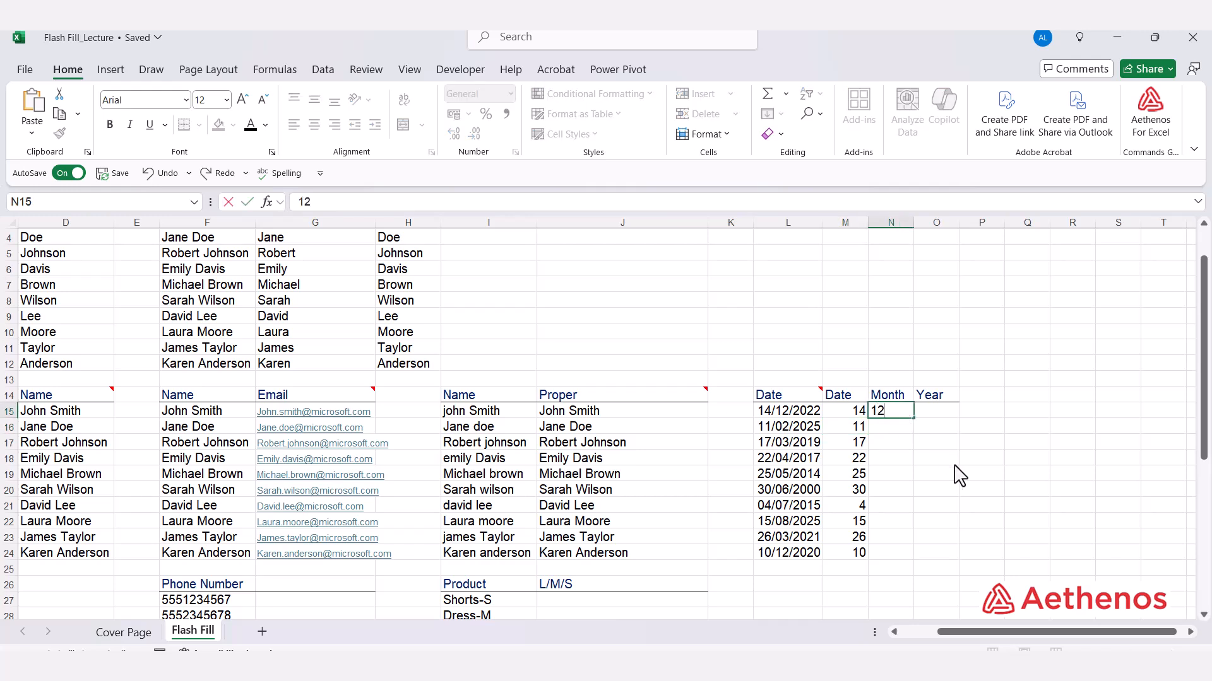
key("Return")
key("ctrl+e")
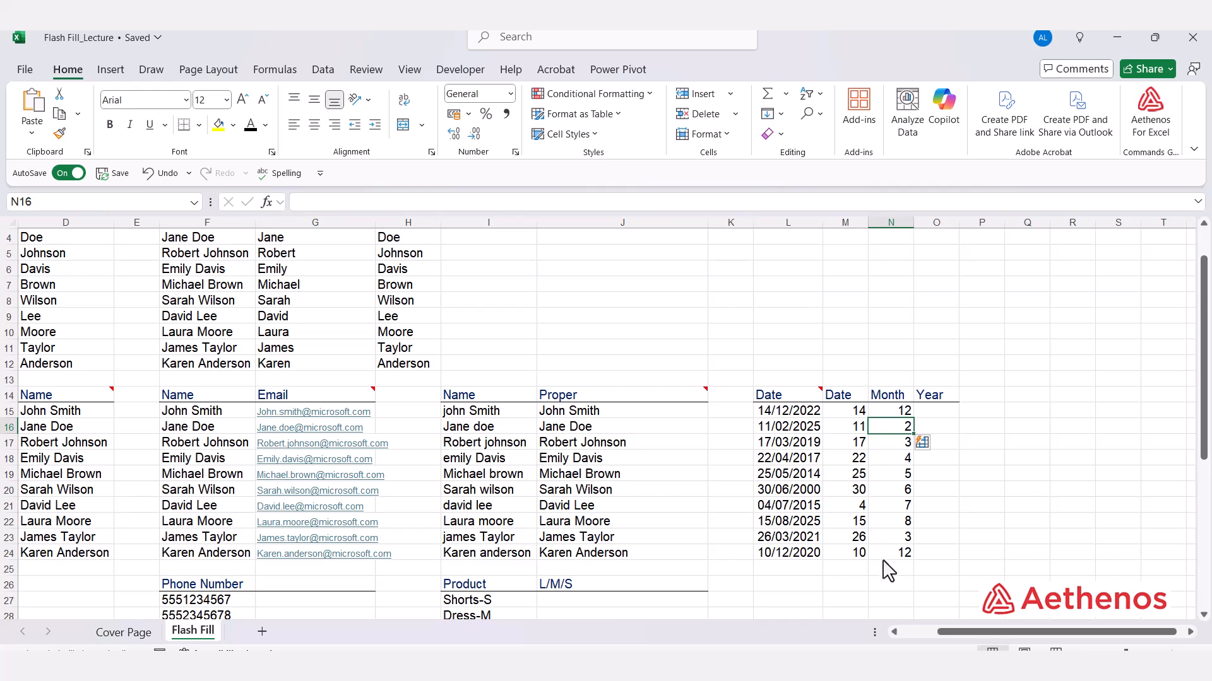
left_click(953, 414)
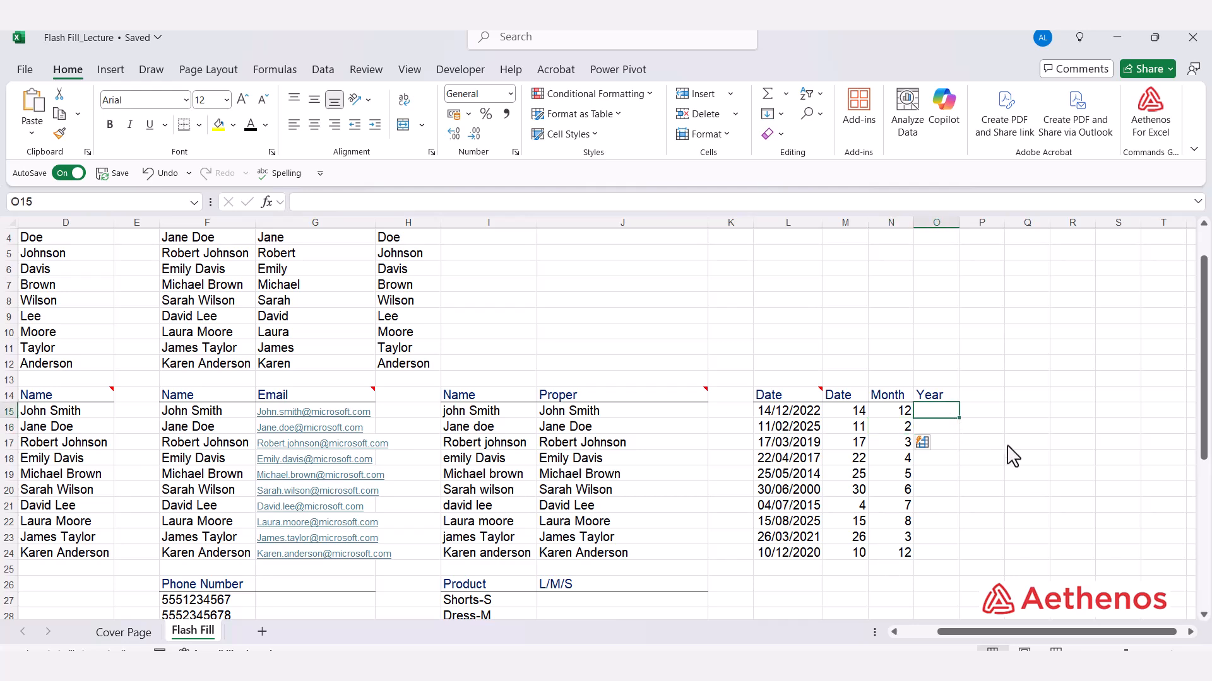
type("2022")
key("Return")
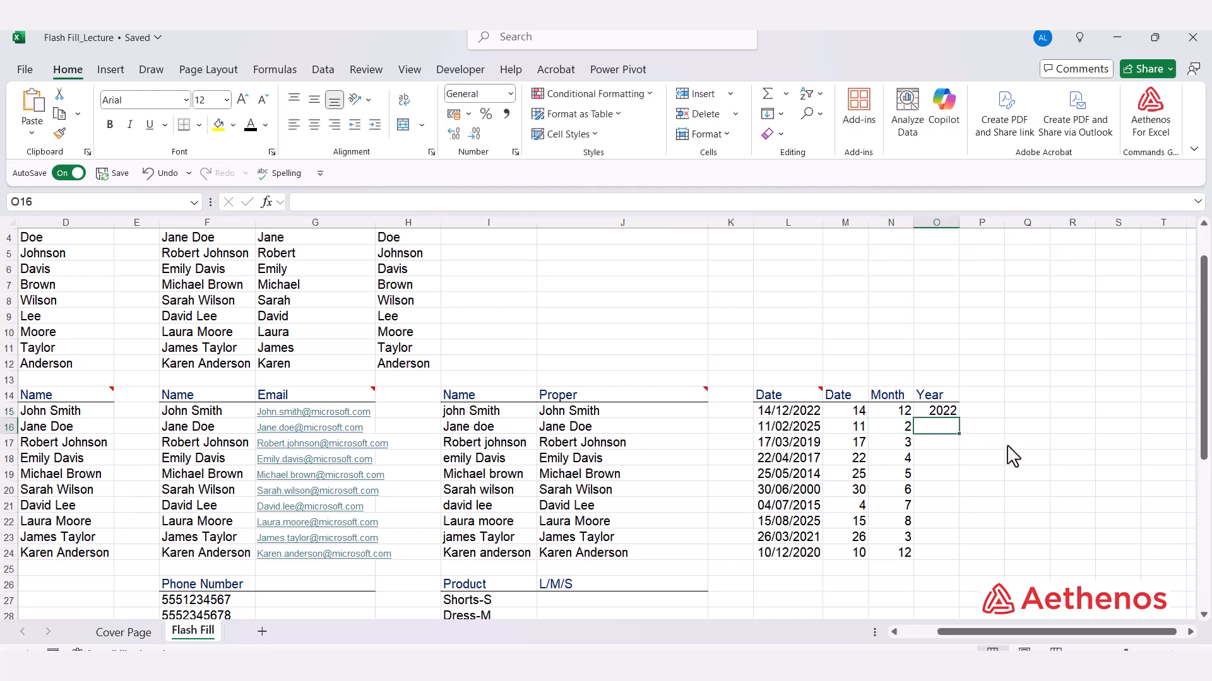
key("ctrl+e")
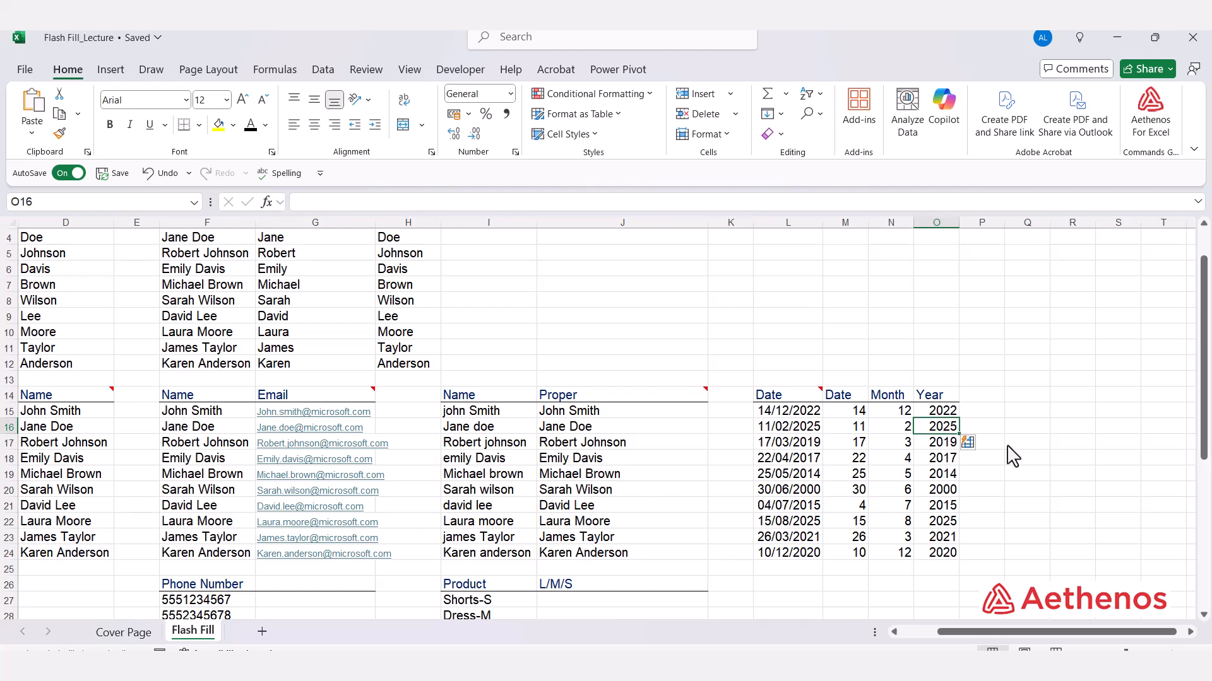
scroll(913, 426, "down", 3)
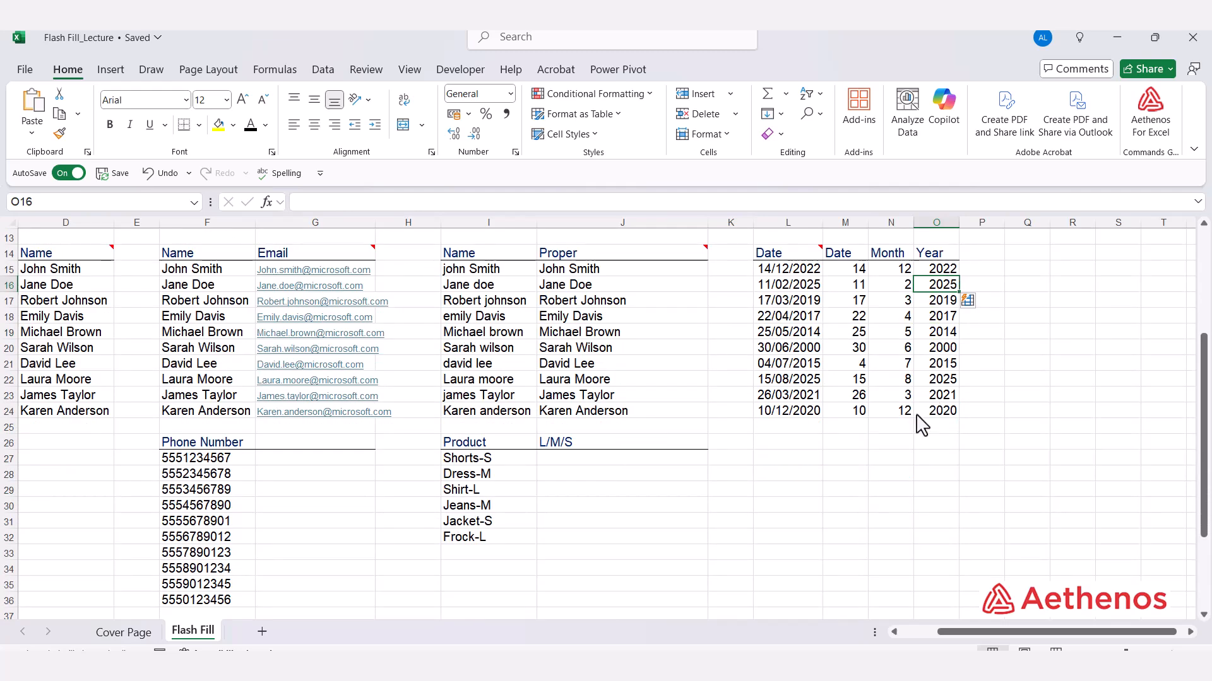
scroll(919, 424, "down", 2)
left_click(306, 365)
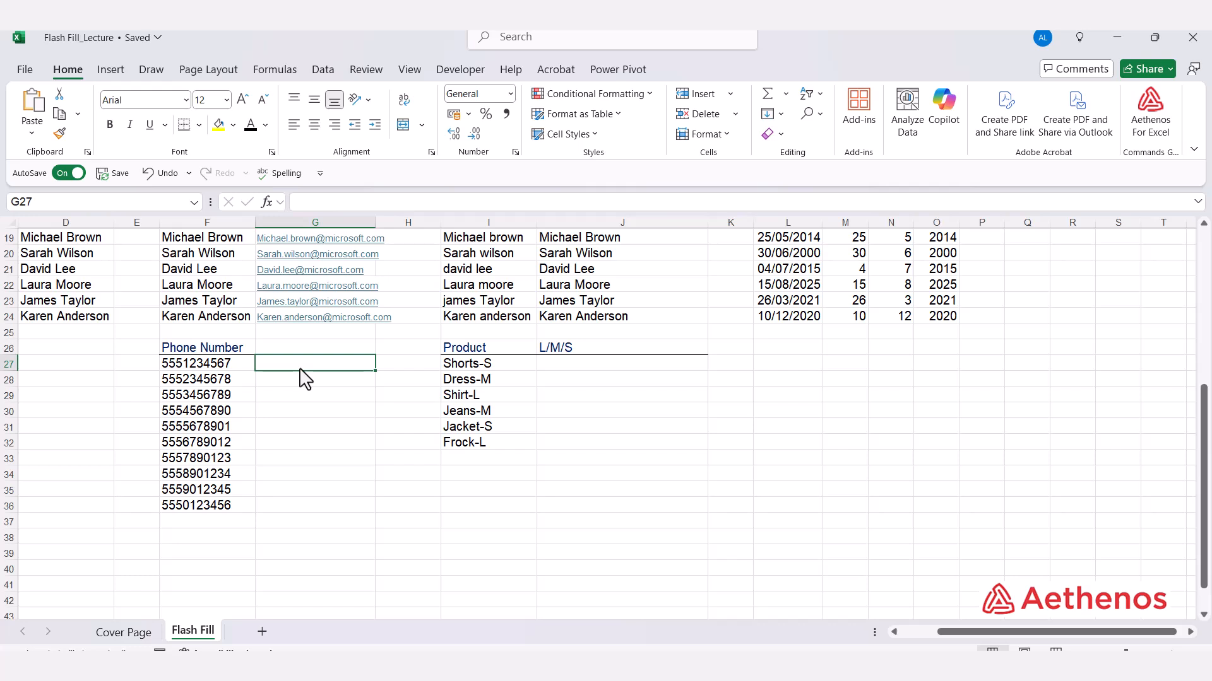
type("(")
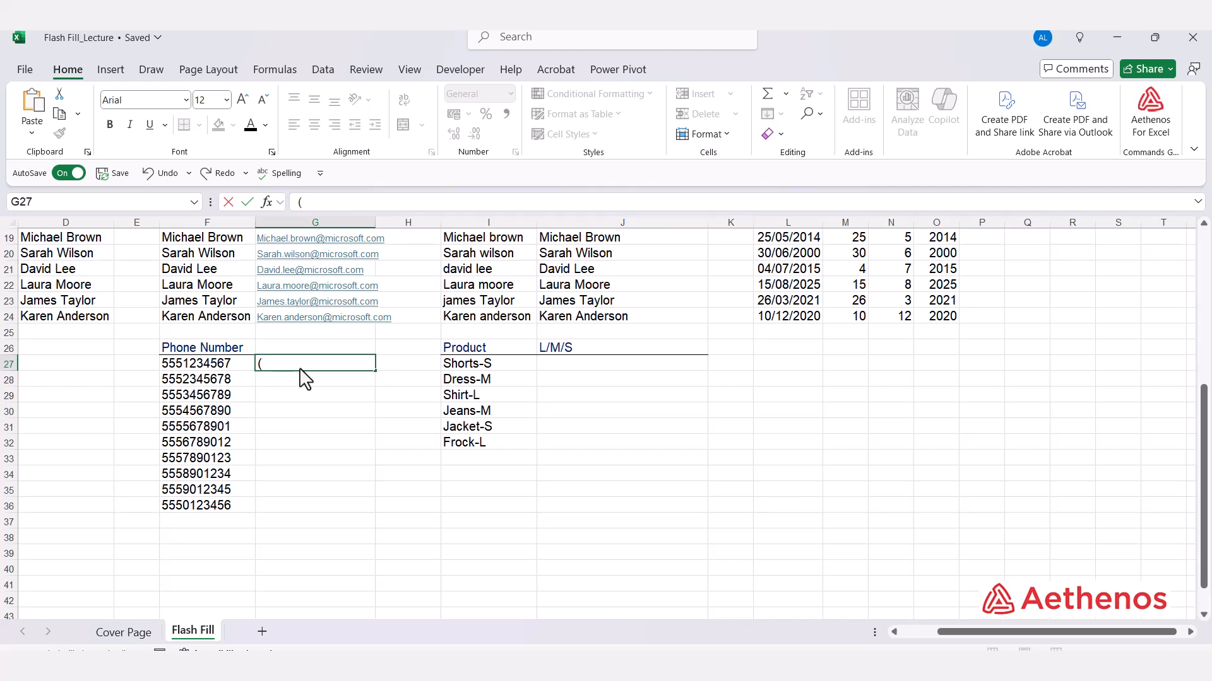
type("555) 123-4567")
key("Return")
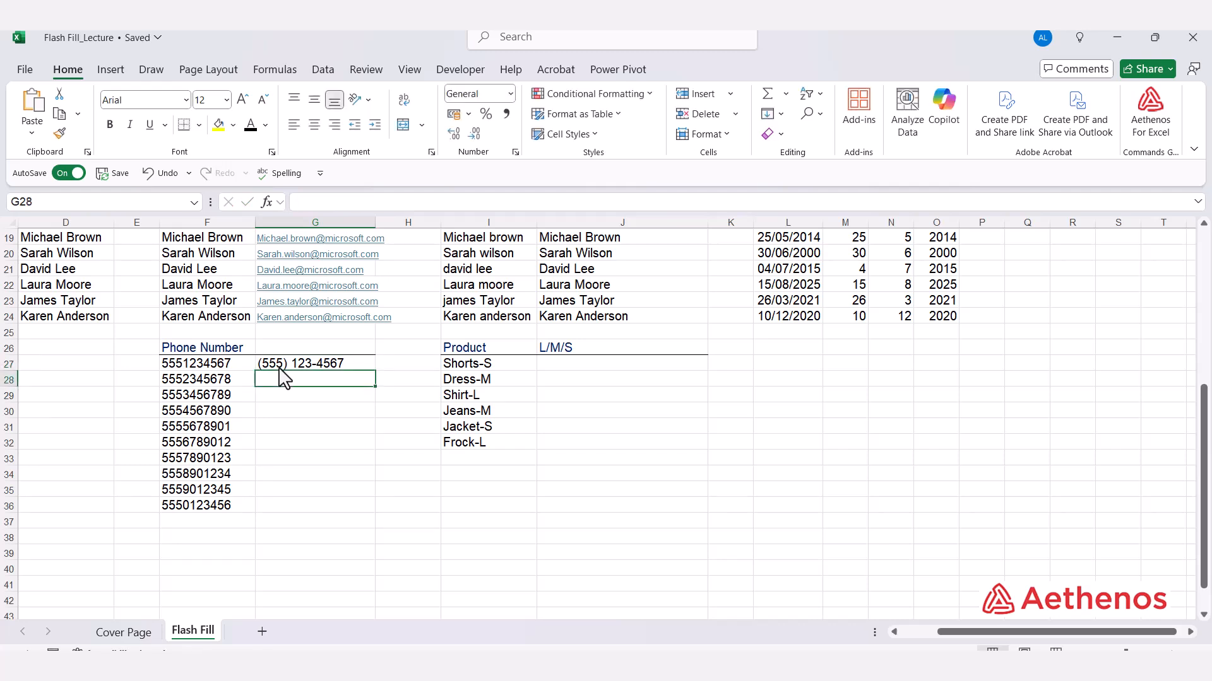
key("ctrl+e")
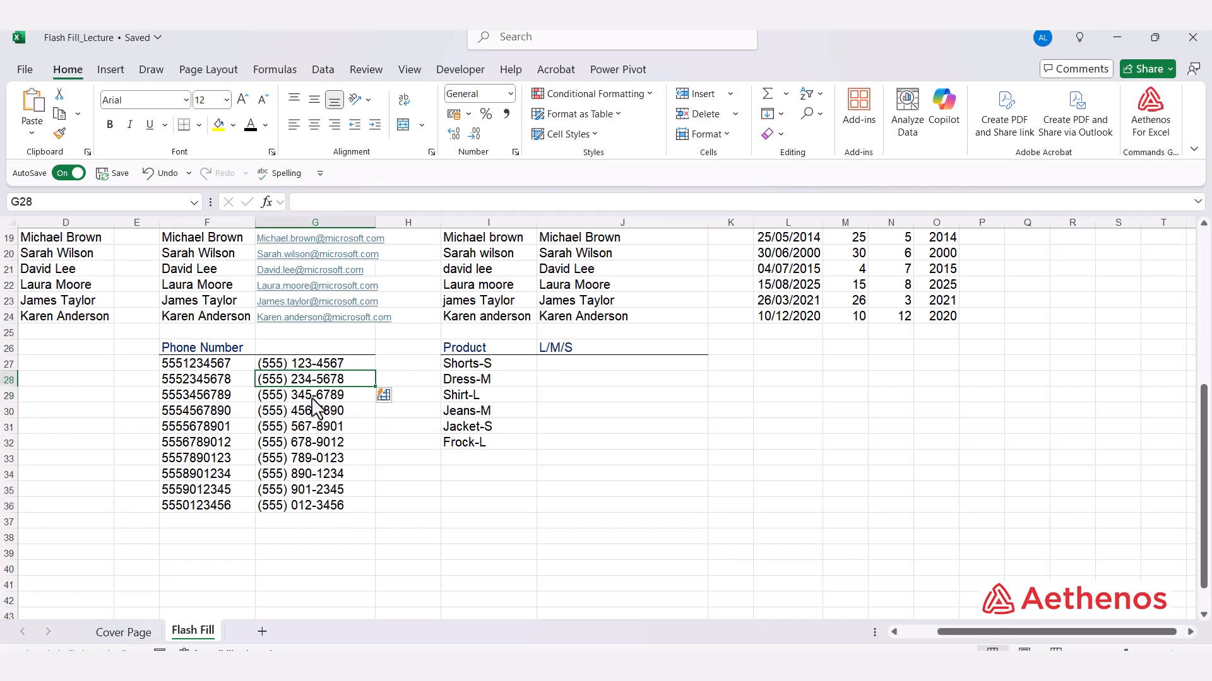
Step: Enter size S for Shorts-S in J27 and Flash Fill the remaining size codes
left_click(500, 463)
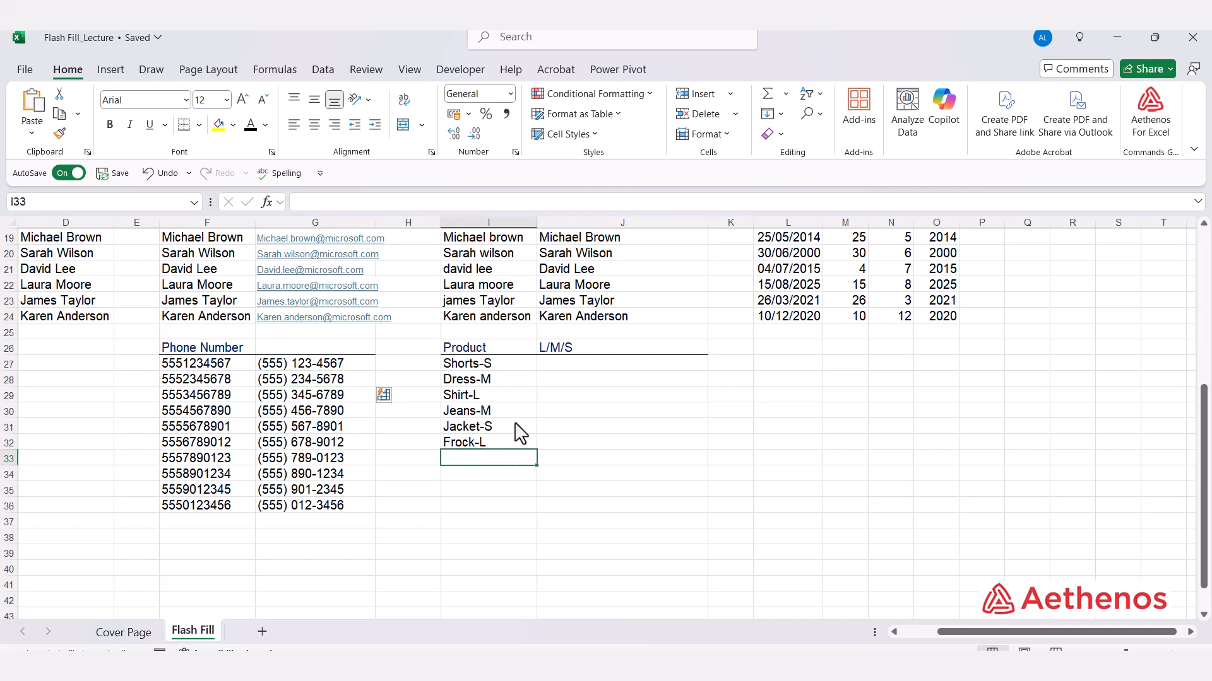
left_click(500, 366)
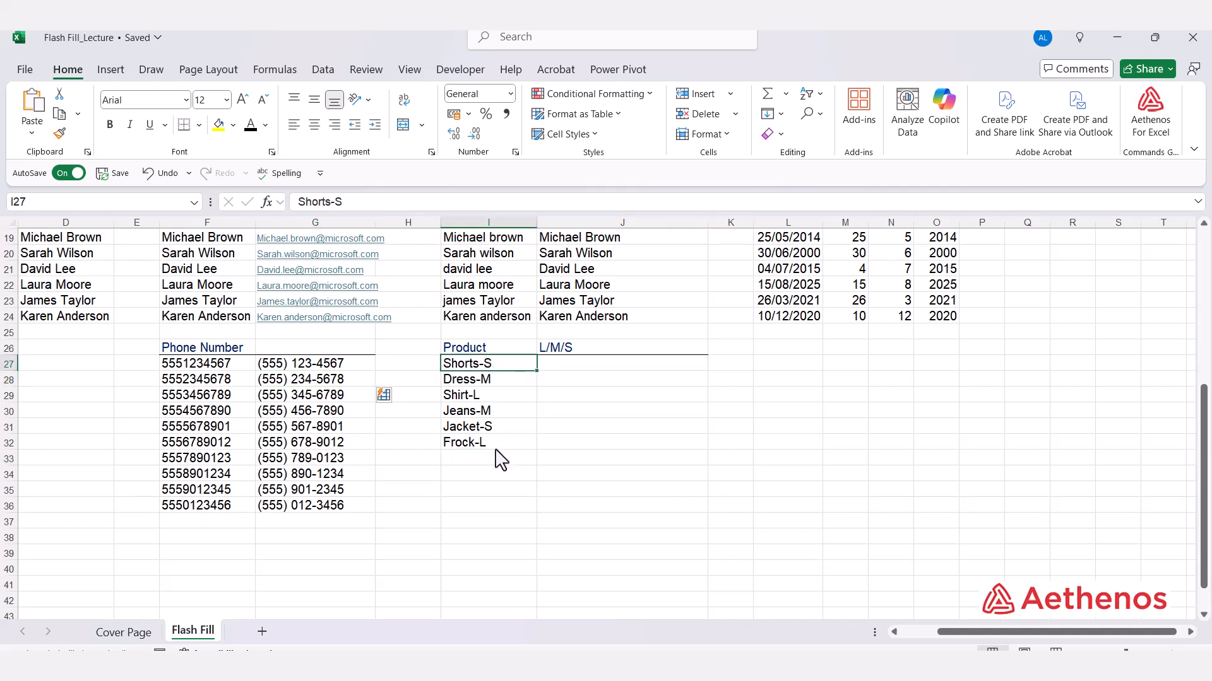
left_click(580, 365)
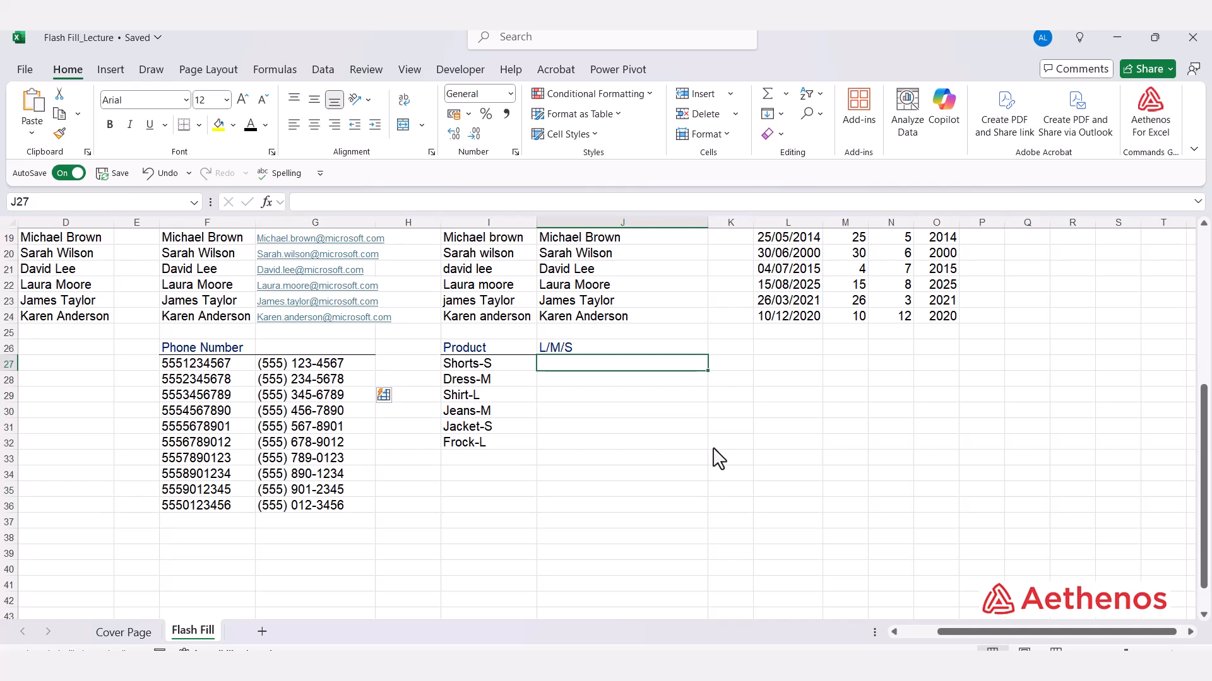
type("S")
key("Return")
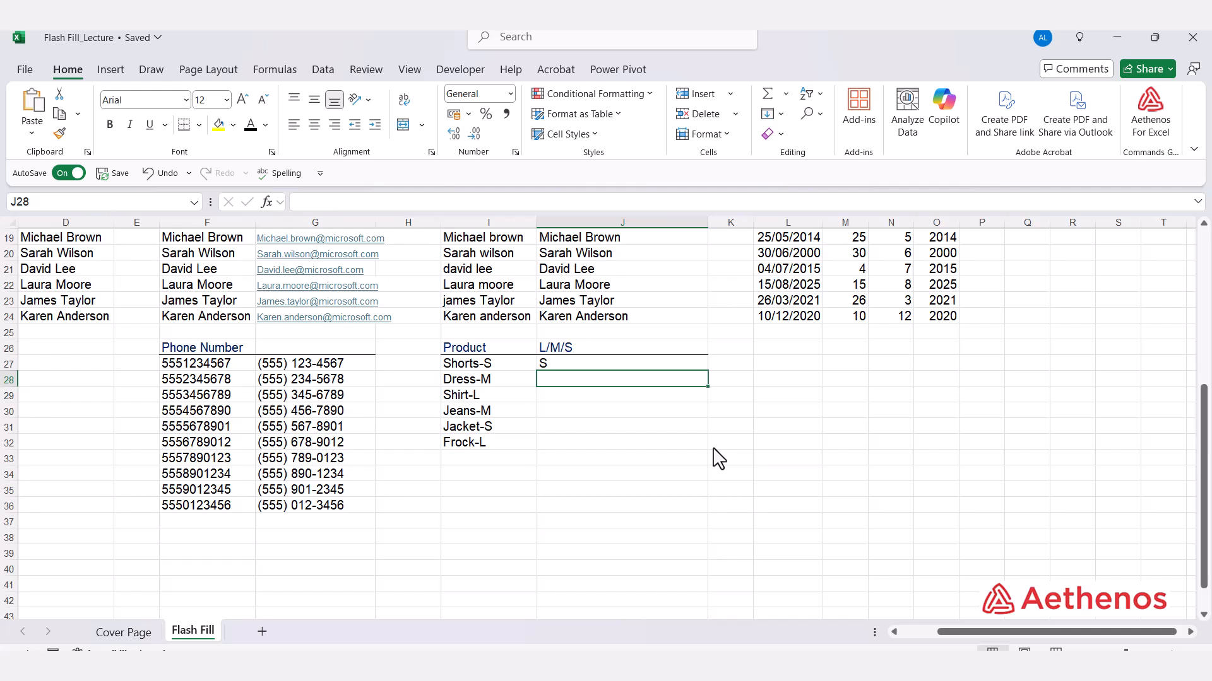
key("ctrl+e")
Step: Clear the wrong codes in J28:J32, enter M for Dress-M, and Flash Fill again
left_click_drag(562, 445, 570, 374)
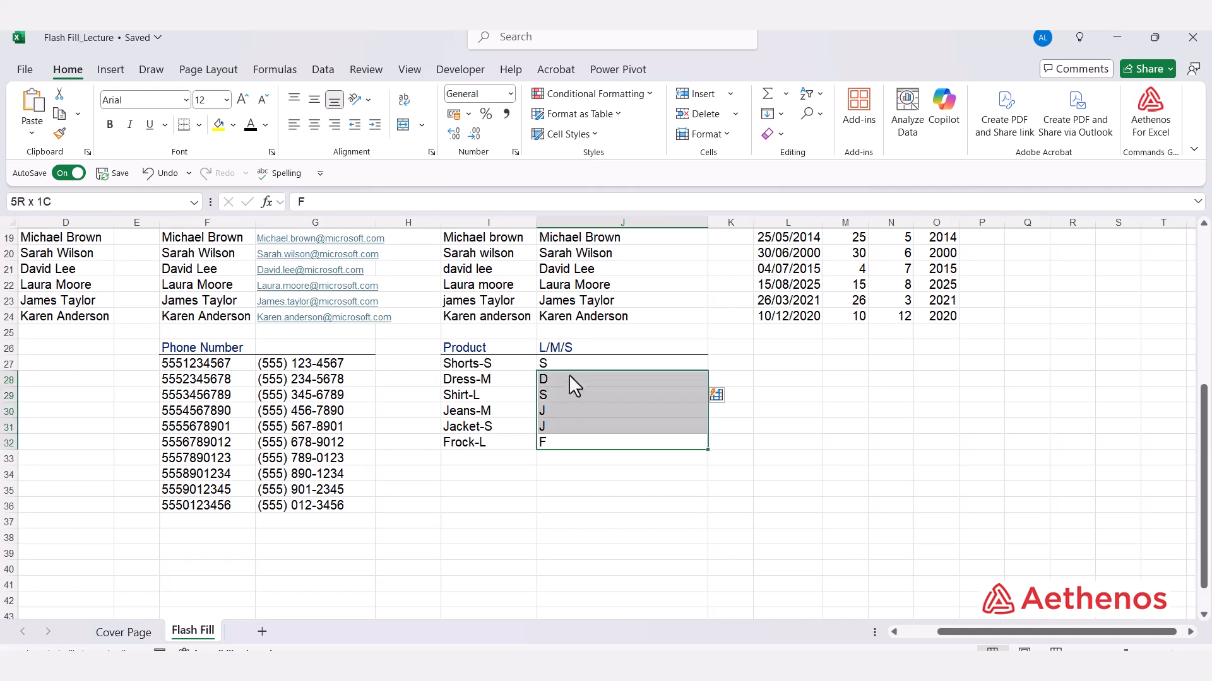
key("Delete")
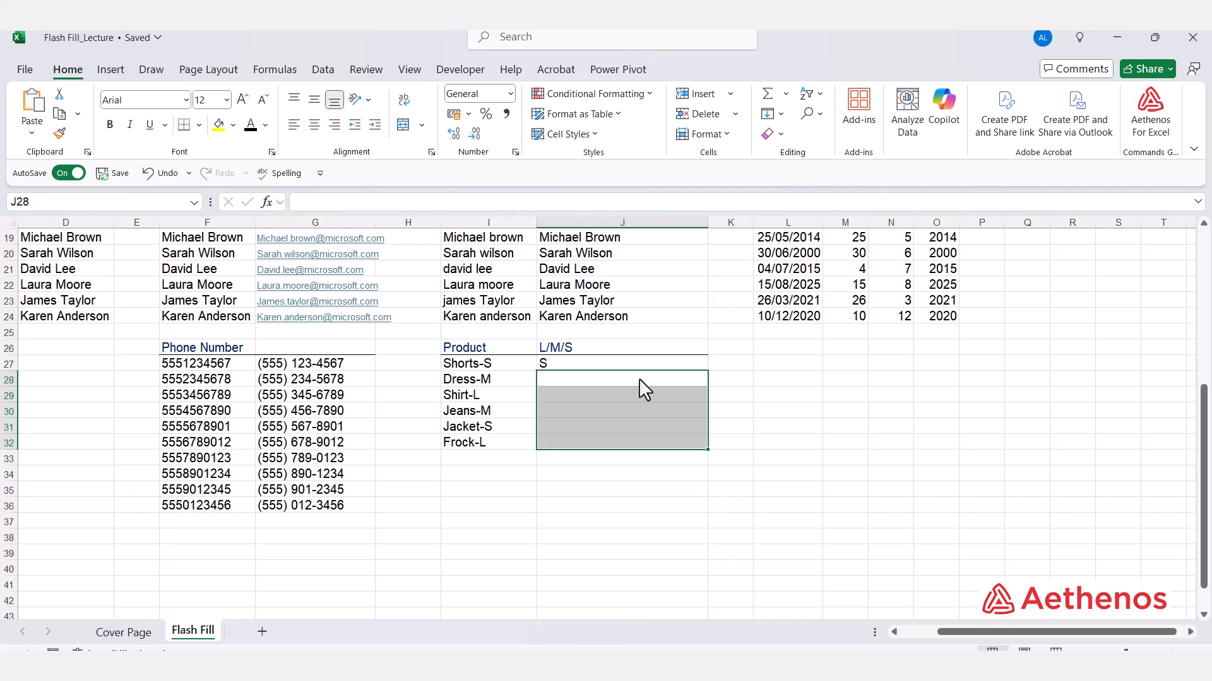
left_click(618, 381)
type("M")
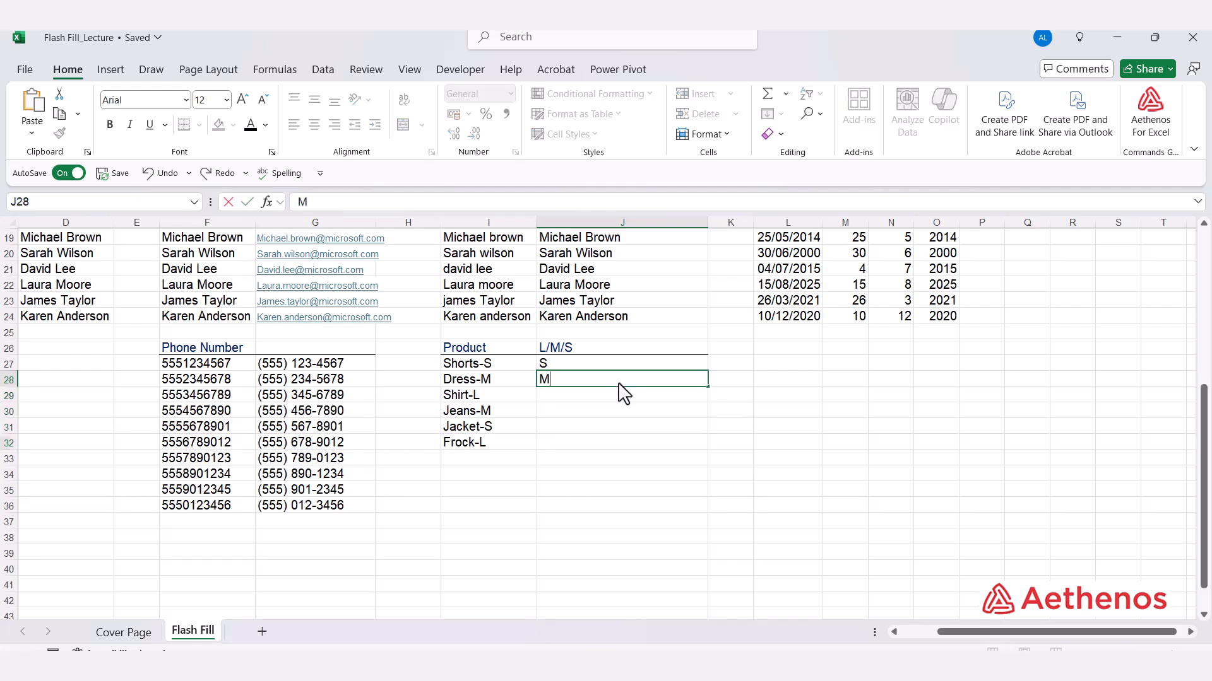
key("Return")
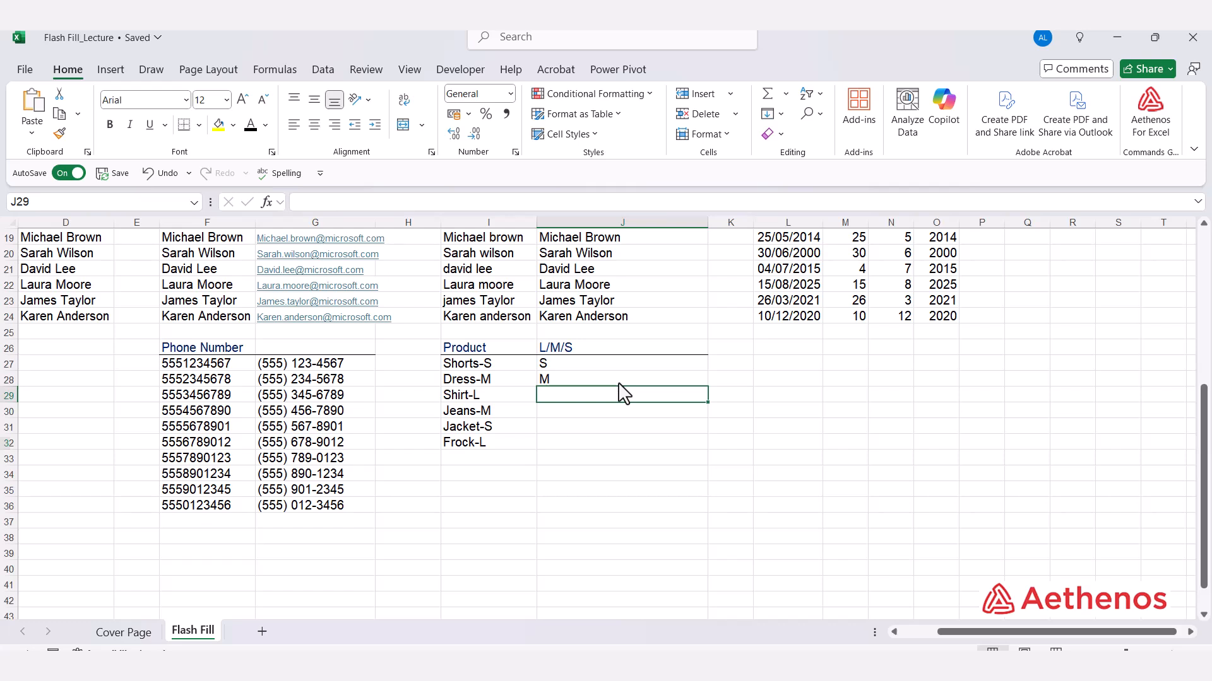
key("ctrl+e")
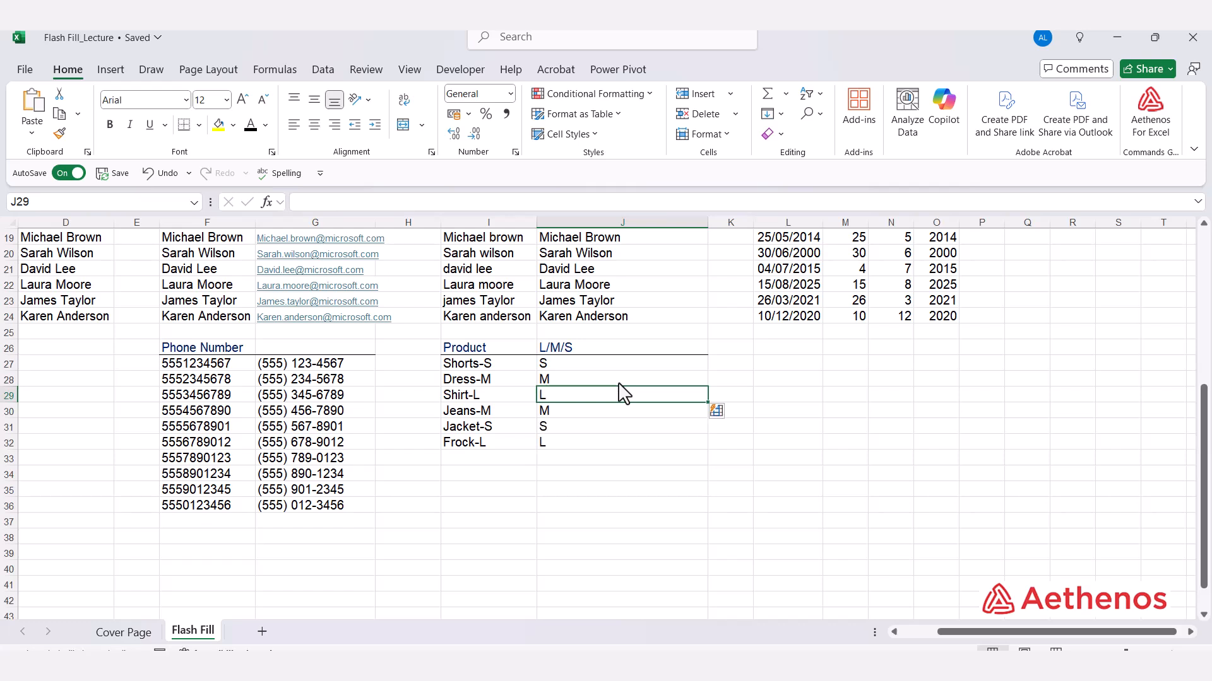